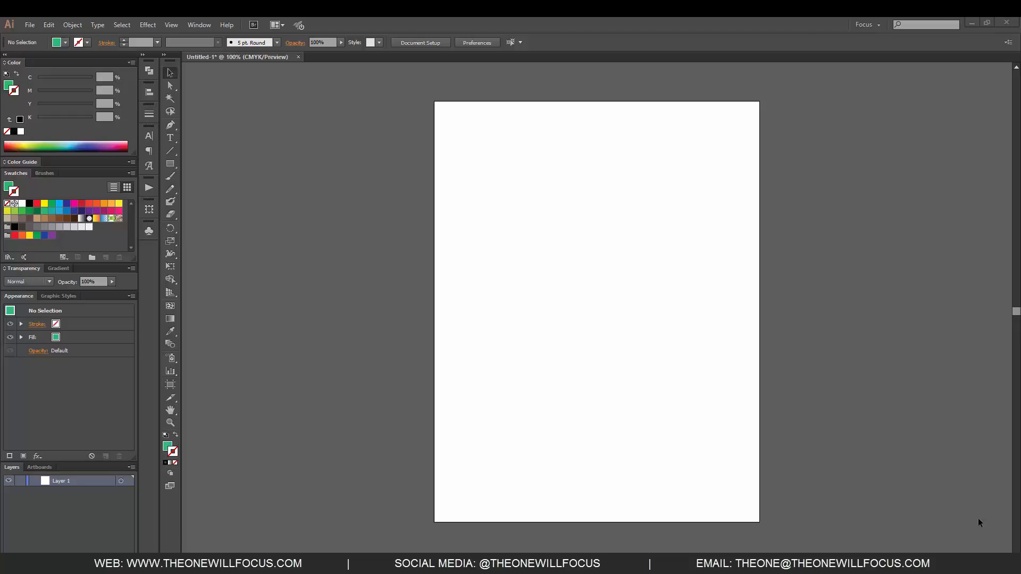
Paint a wavy stroke down the page with the Blob Brush and set its fill to magenta (C 0, M 100, Y 0)
click(172, 204)
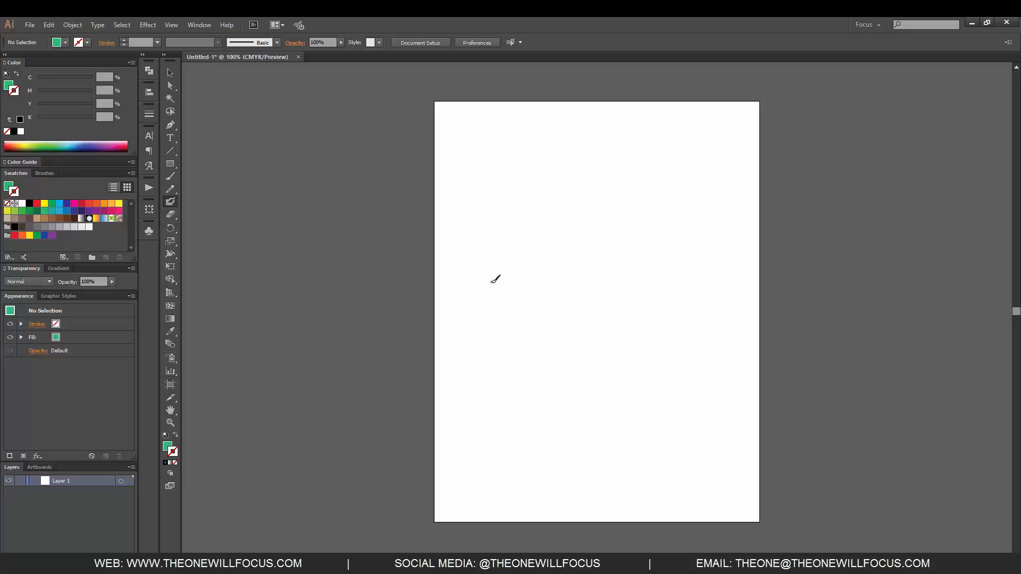
mouse_move(490, 281)
mouse_down()
mouse_move(553, 294)
mouse_move(607, 427)
mouse_up()
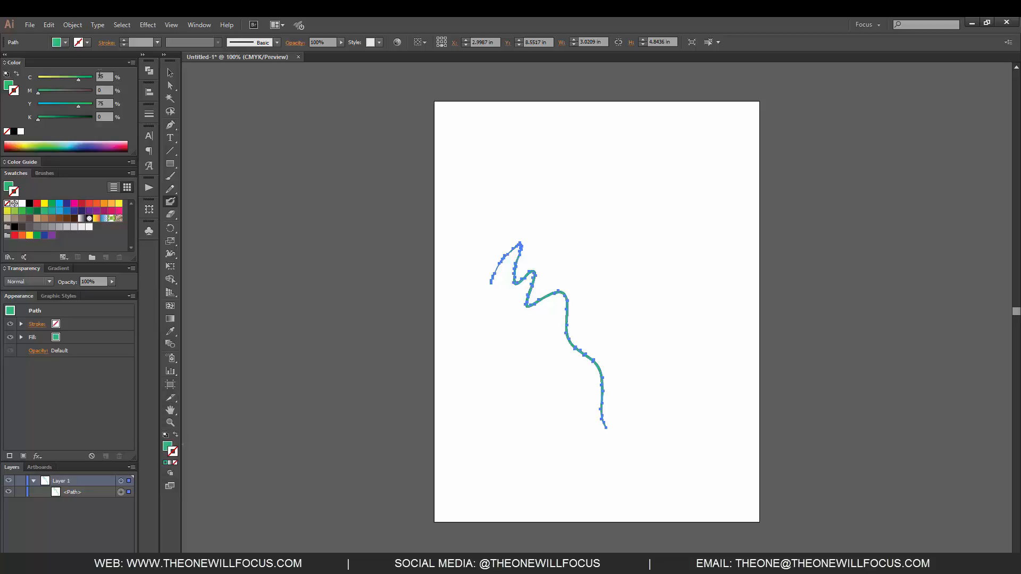
click(9, 83)
drag(68, 91, 116, 87)
drag(39, 75, 27, 77)
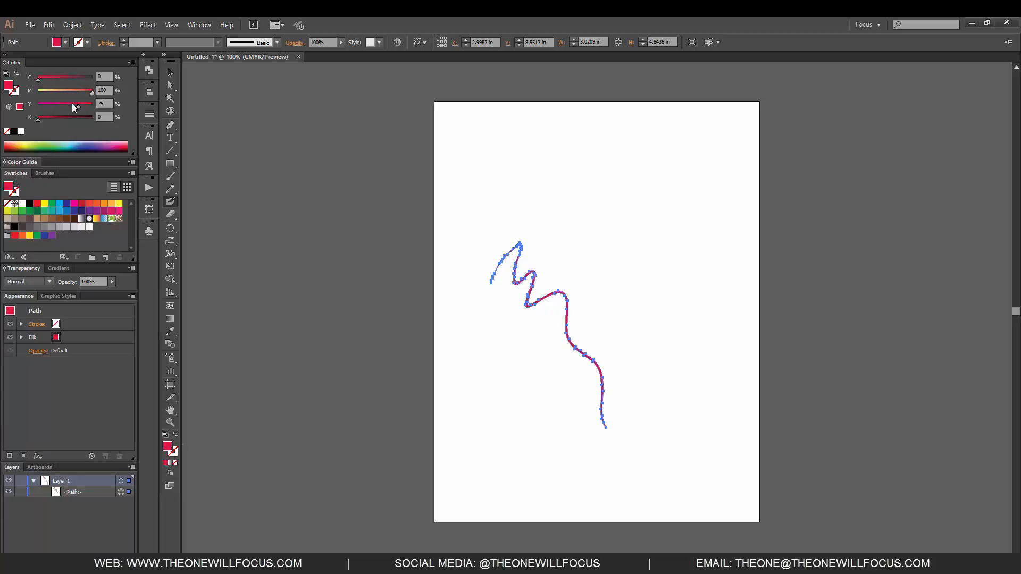
drag(72, 104, 18, 95)
Swap the painted shape's fill and stroke colours to examine its outline, and swap them back
key(ctrl+plus)
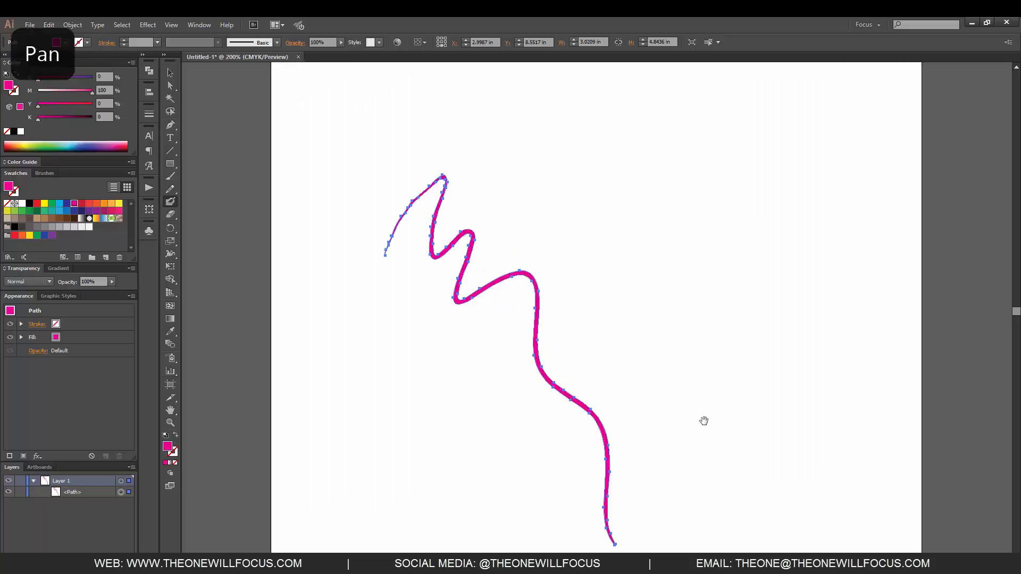
drag(718, 437, 685, 346)
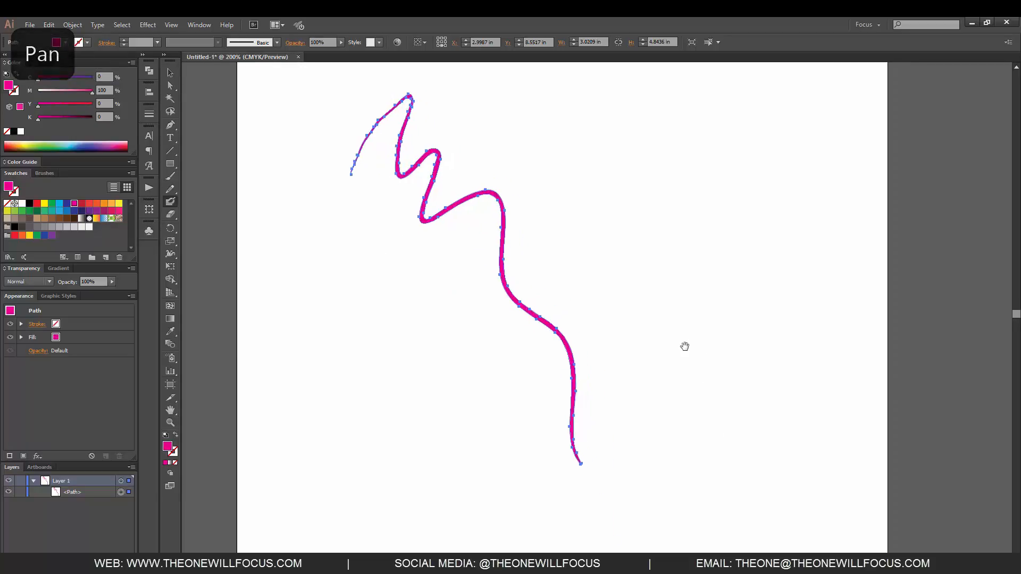
click(176, 434)
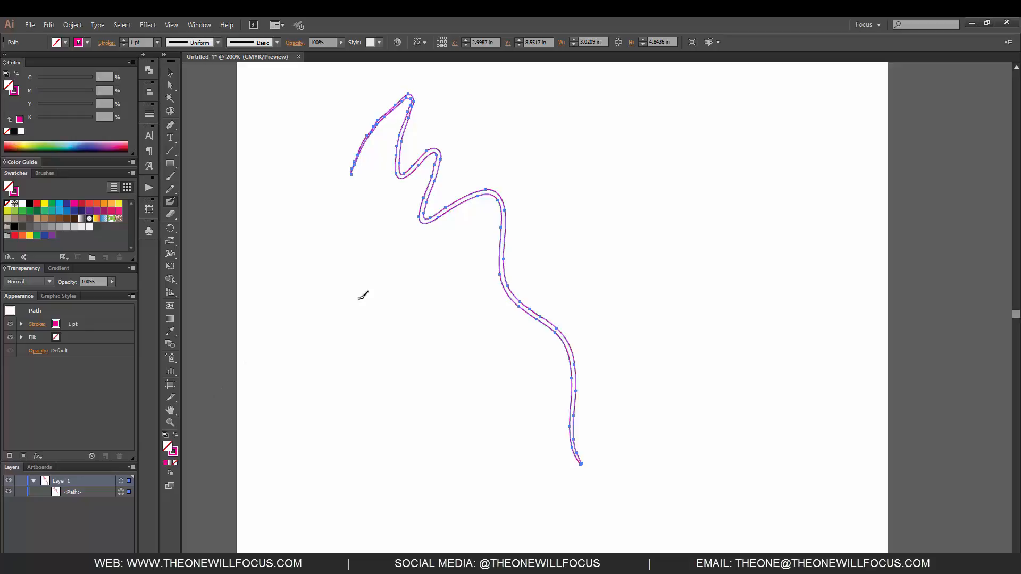
key(shift+x)
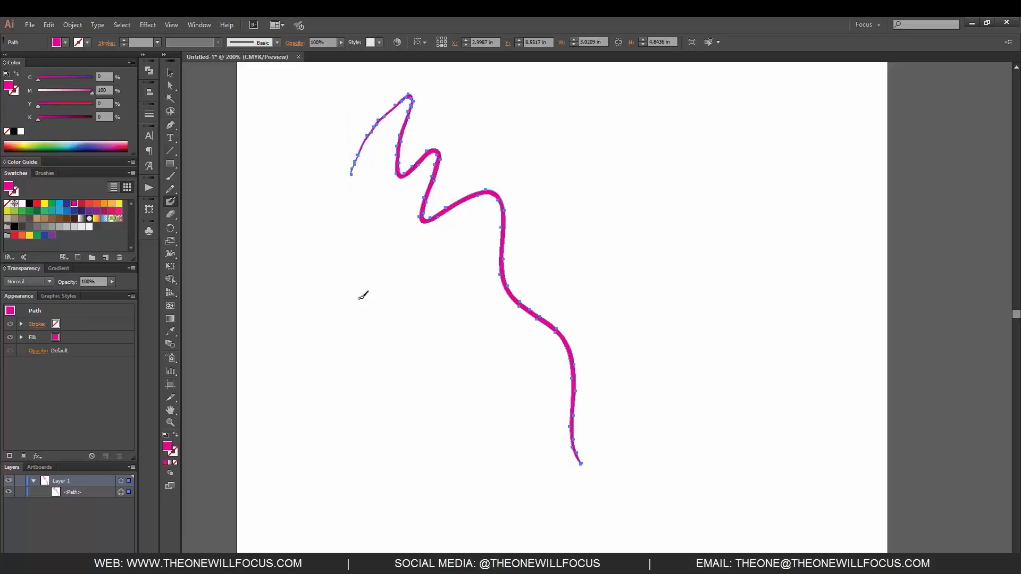
Deselect the shape, swap the fill and stroke colours, and paint a second zigzag Blob Brush stroke beside the first
key(ctrl+shift+a)
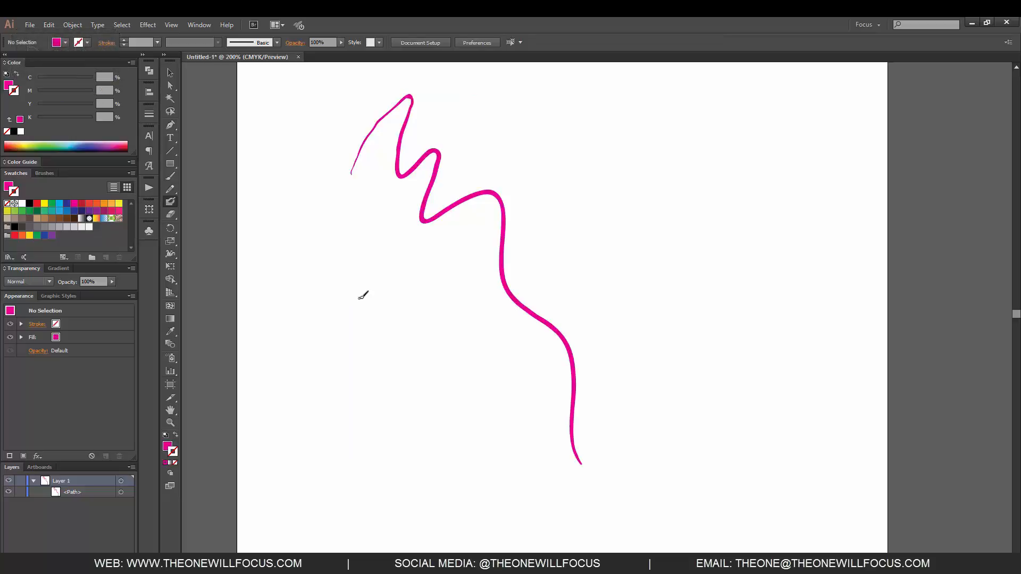
key(shift+x)
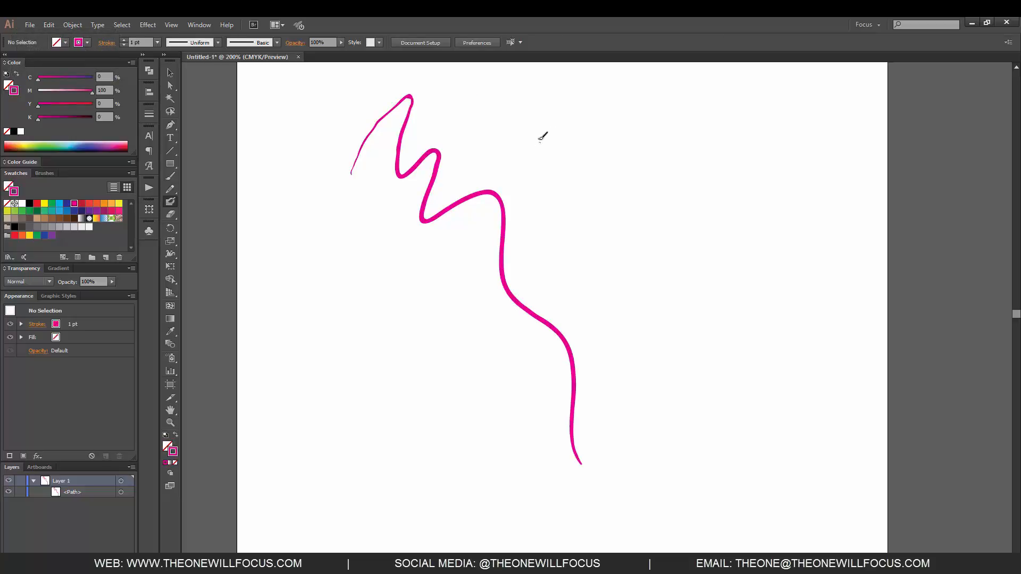
drag(547, 148, 636, 276)
mouse_move(703, 265)
mouse_down()
mouse_move(727, 371)
mouse_move(714, 452)
mouse_move(697, 463)
mouse_move(678, 454)
mouse_up()
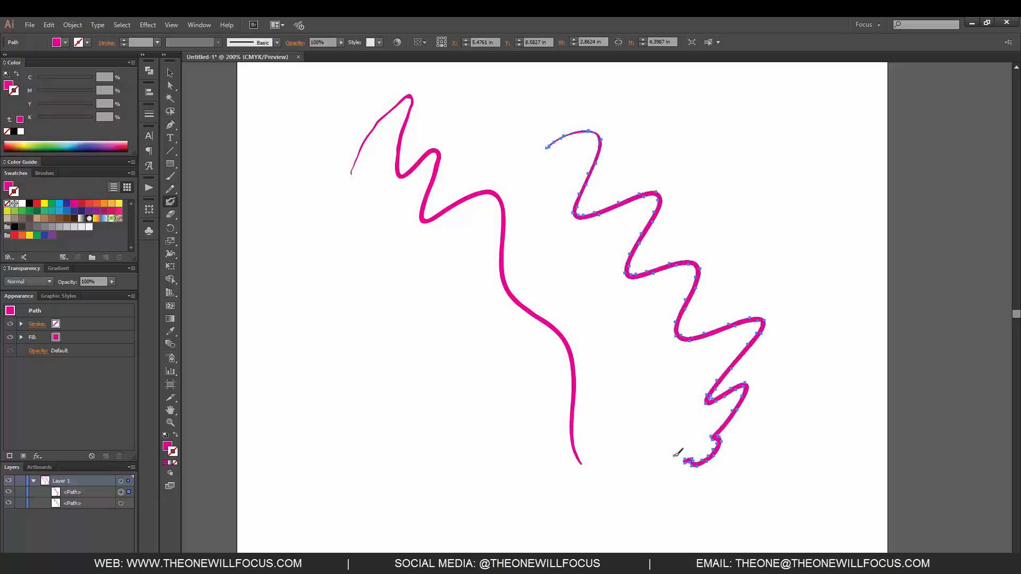
Expand the tools to two columns and set the Blob Brush fidelity fully to Accurate
click(164, 55)
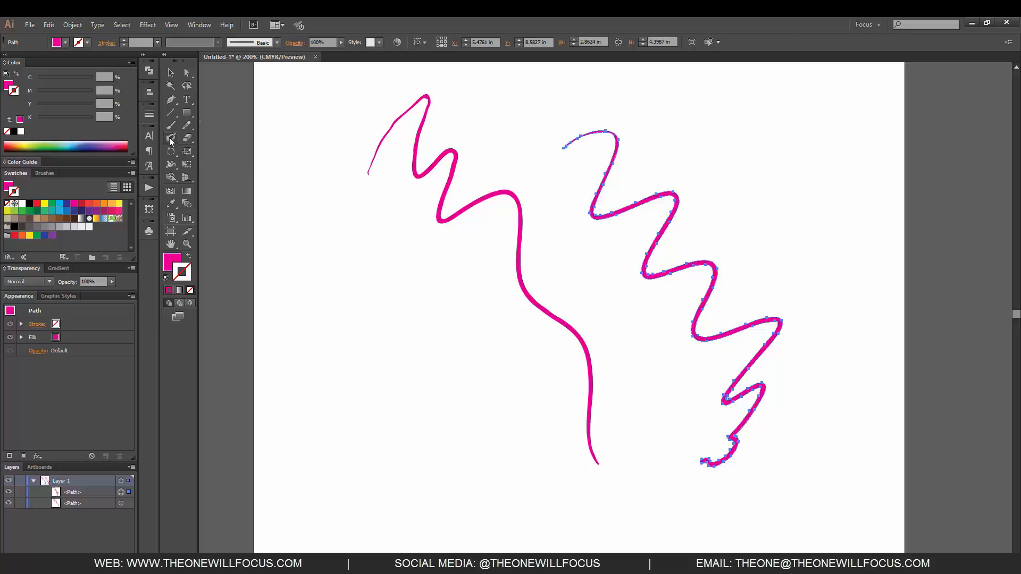
double_click(170, 139)
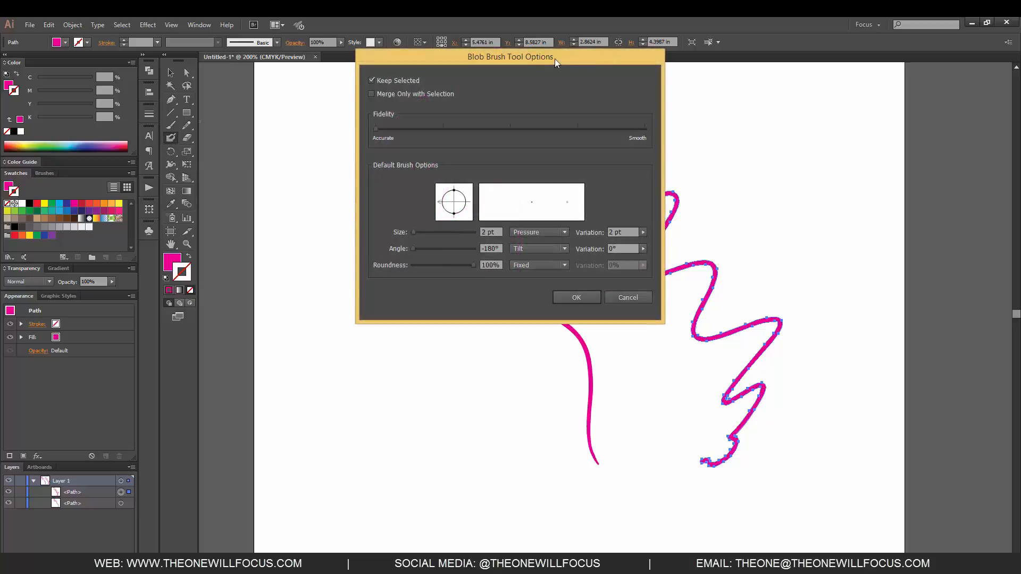
mouse_move(554, 59)
mouse_down()
mouse_move(502, 86)
mouse_move(460, 153)
mouse_move(467, 166)
mouse_up()
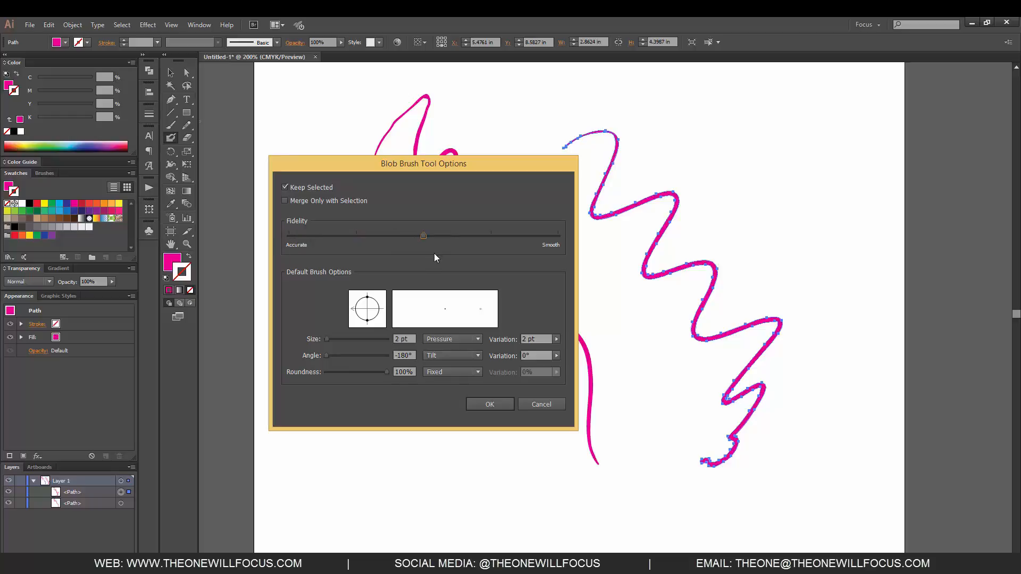
mouse_move(491, 237)
mouse_down()
mouse_move(551, 247)
mouse_move(496, 250)
mouse_up()
drag(351, 240, 260, 231)
Set the Blob Brush angle to 24° and its size to 19 pt with a pressure variation of 16 pt
mouse_move(374, 318)
mouse_down()
mouse_move(381, 302)
mouse_move(371, 322)
mouse_move(369, 314)
mouse_move(377, 327)
mouse_up()
mouse_move(327, 339)
mouse_down()
mouse_move(342, 339)
mouse_move(331, 339)
mouse_up()
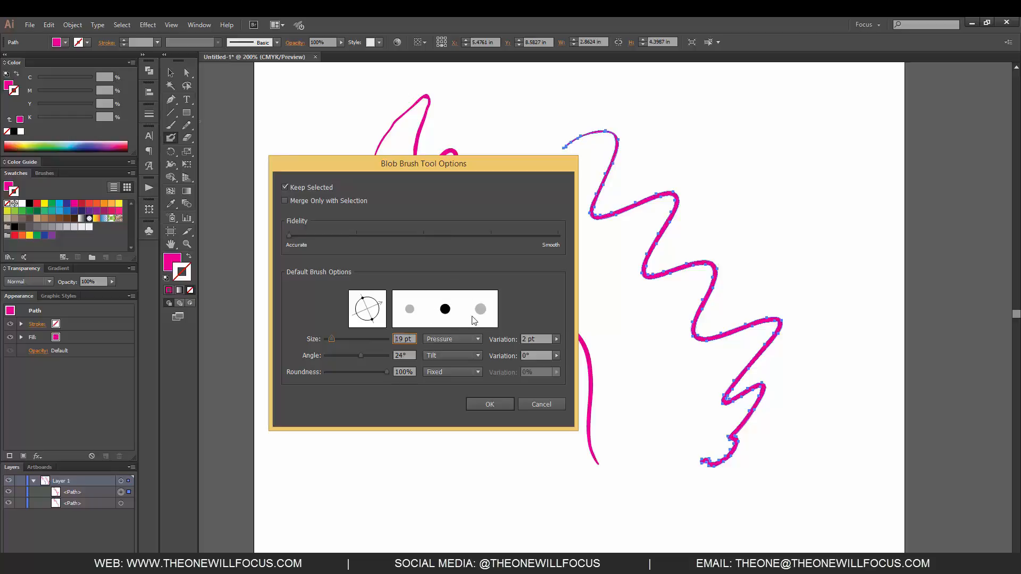
click(556, 340)
drag(517, 346, 544, 347)
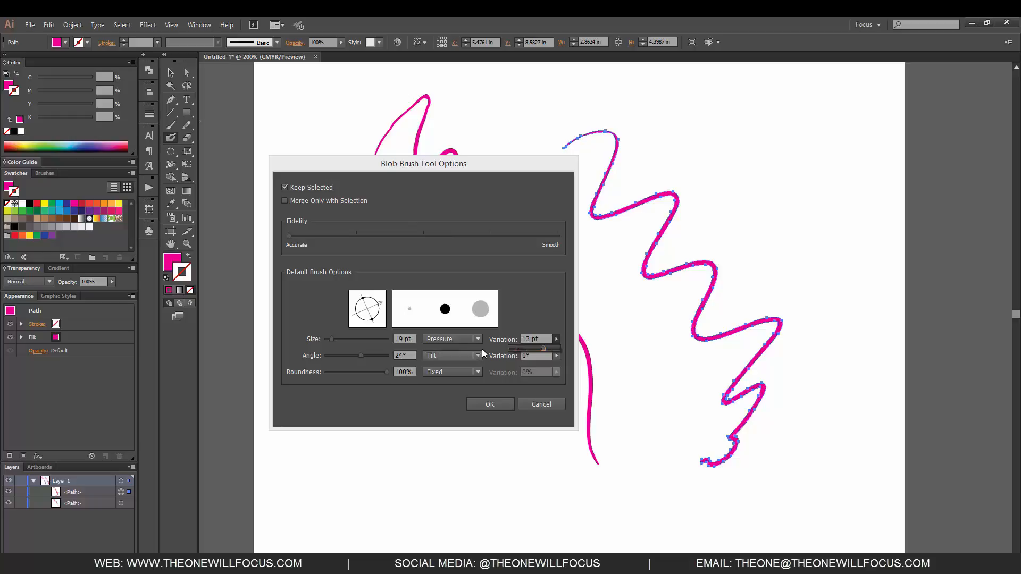
mouse_move(542, 349)
mouse_down()
mouse_move(520, 350)
mouse_move(551, 348)
mouse_up()
click(528, 314)
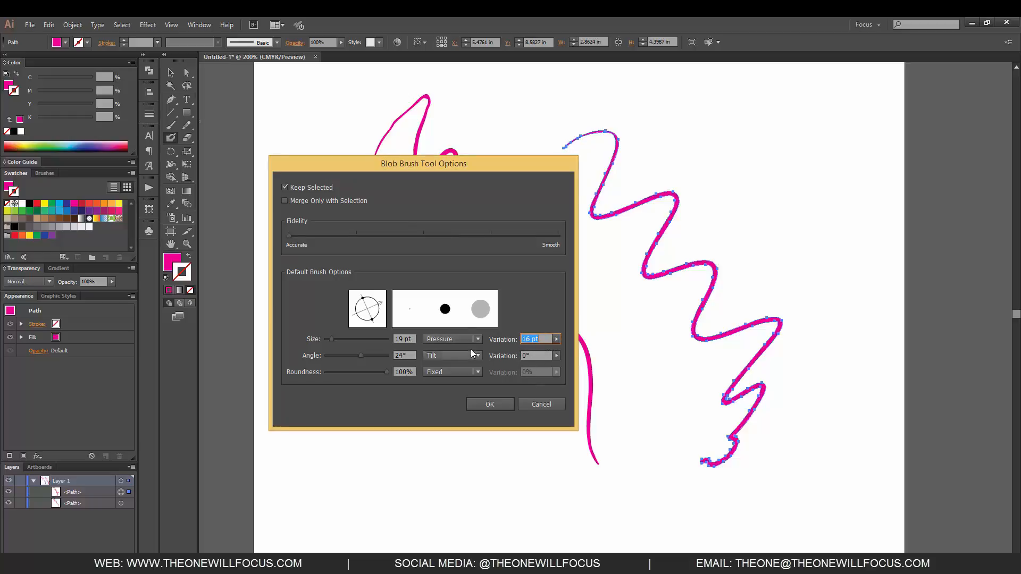
Set the Blob Brush angle variation to 53° controlled by Bearing, and confirm the brush options
click(557, 355)
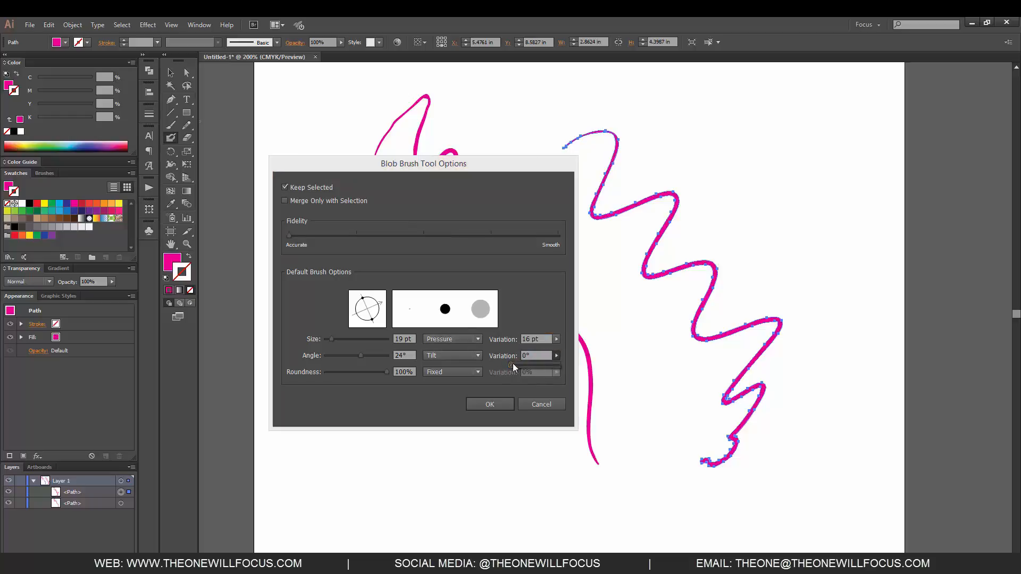
mouse_move(530, 364)
mouse_down()
mouse_move(544, 362)
mouse_move(518, 365)
mouse_up()
click(468, 369)
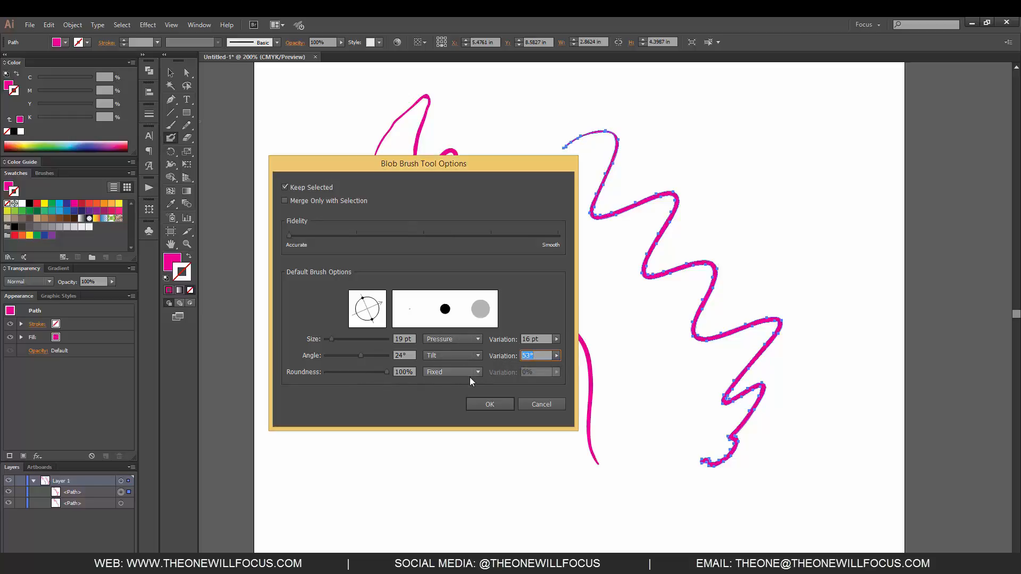
click(470, 373)
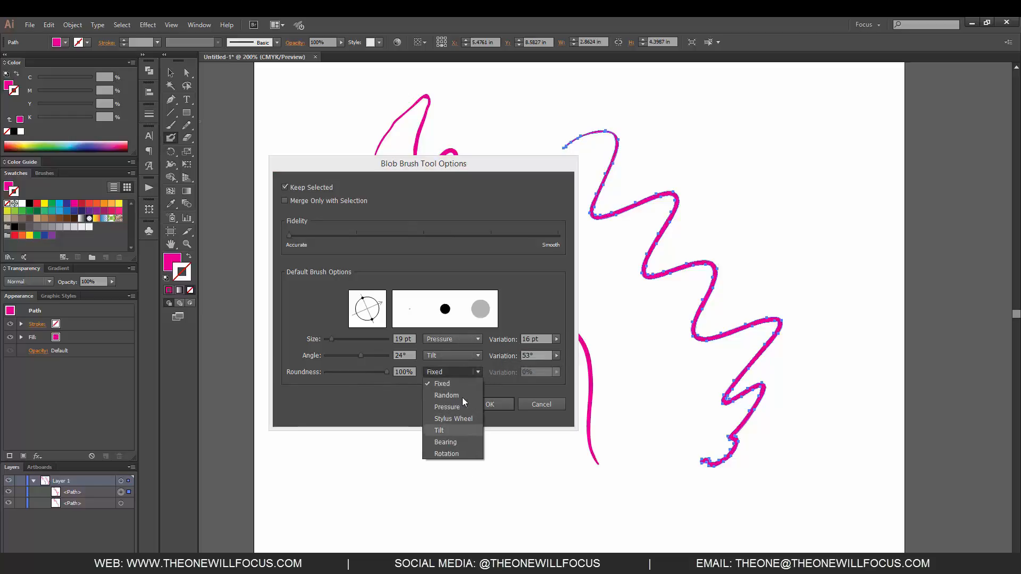
click(476, 359)
click(472, 358)
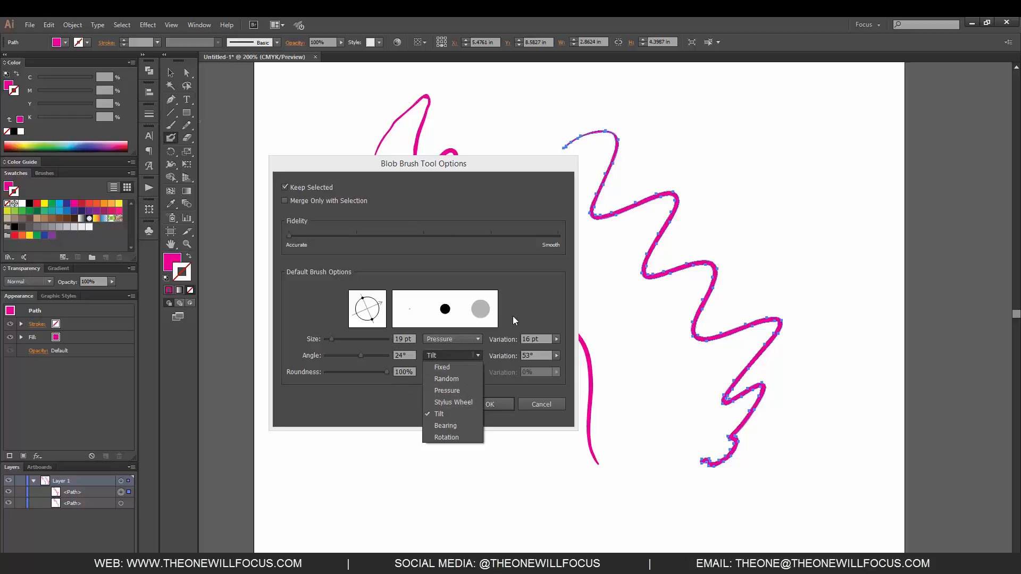
click(485, 343)
click(476, 359)
click(452, 428)
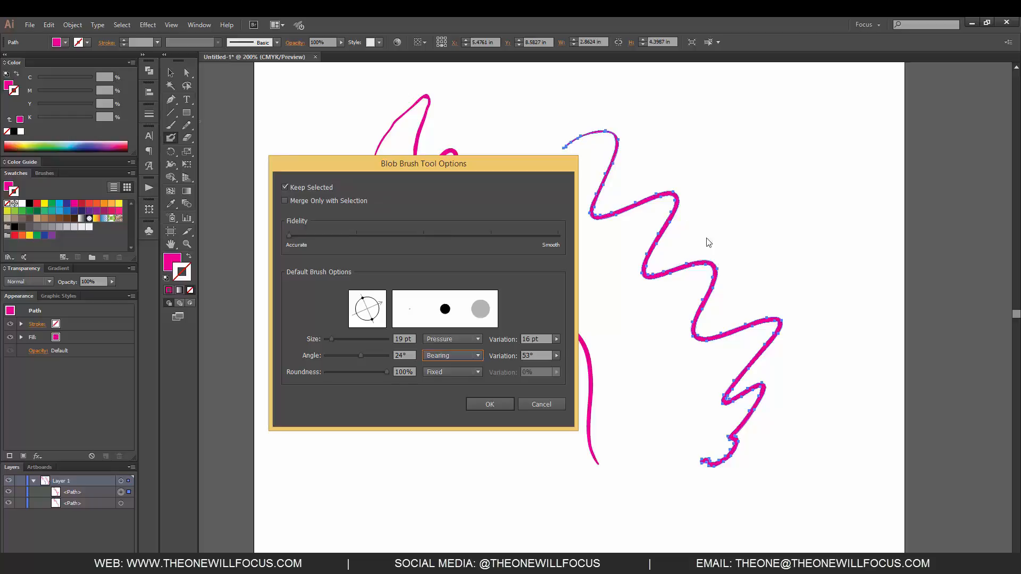
click(491, 404)
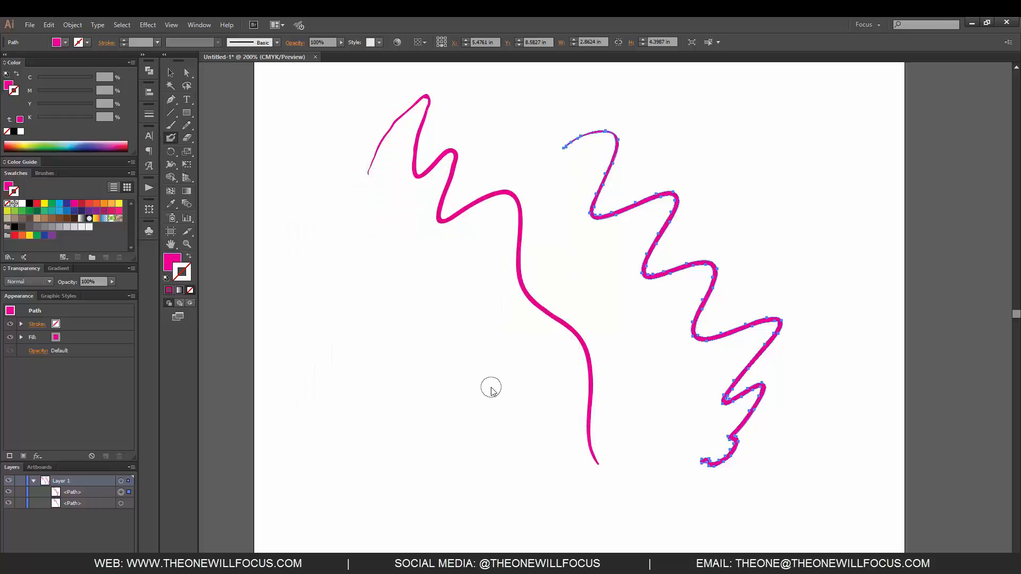
Paint a thick arc across the selected zigzag shape, undo it and clear the selection
mouse_move(634, 316)
mouse_down()
mouse_move(739, 219)
mouse_move(843, 198)
mouse_up()
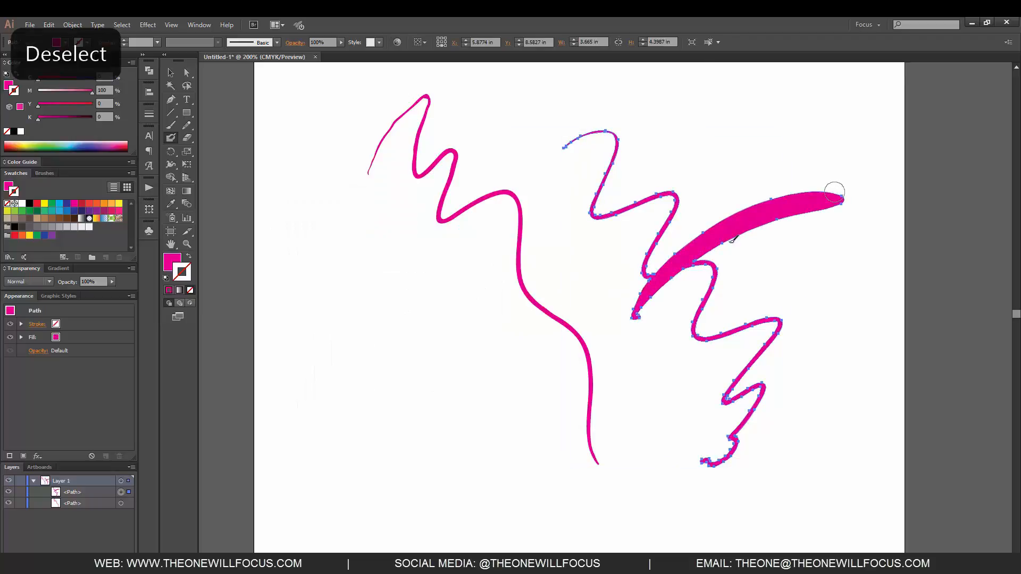
key(ctrl+z)
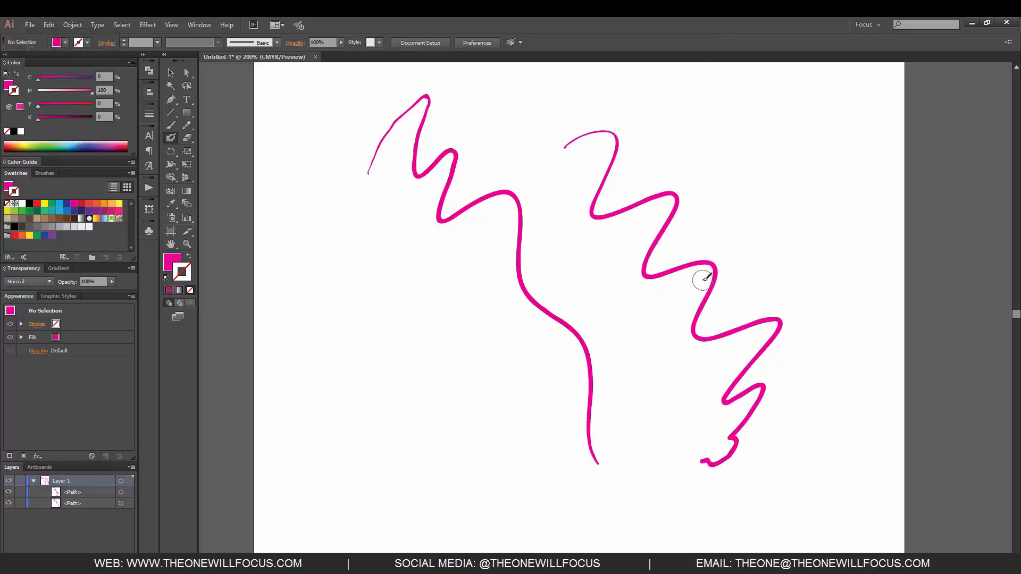
Enable Merge Only with Selection for the Blob Brush and paint a thick arc across the unselected zigzag shape
double_click(174, 137)
click(326, 200)
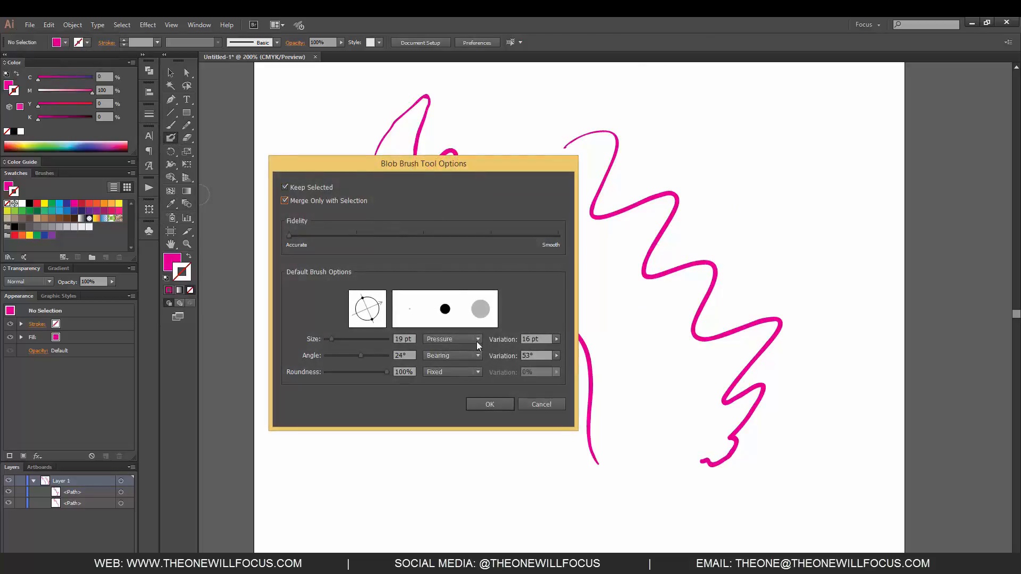
click(489, 404)
mouse_move(646, 331)
mouse_down()
mouse_move(735, 257)
mouse_move(840, 212)
mouse_up()
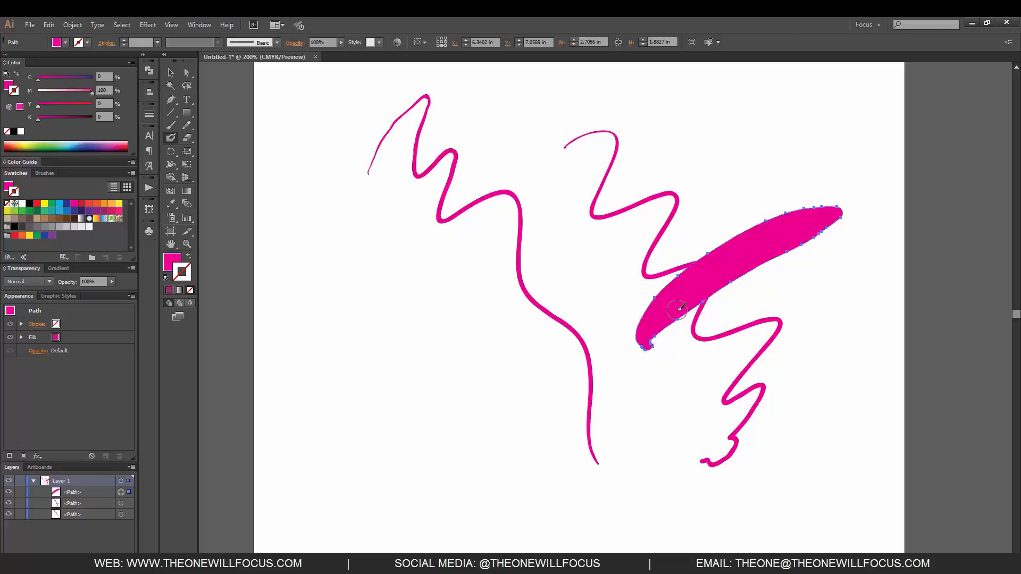
Delete all artwork and draw a long wavy path down the page using the Paintbrush with the Denim Seam brush
key(ctrl+a)
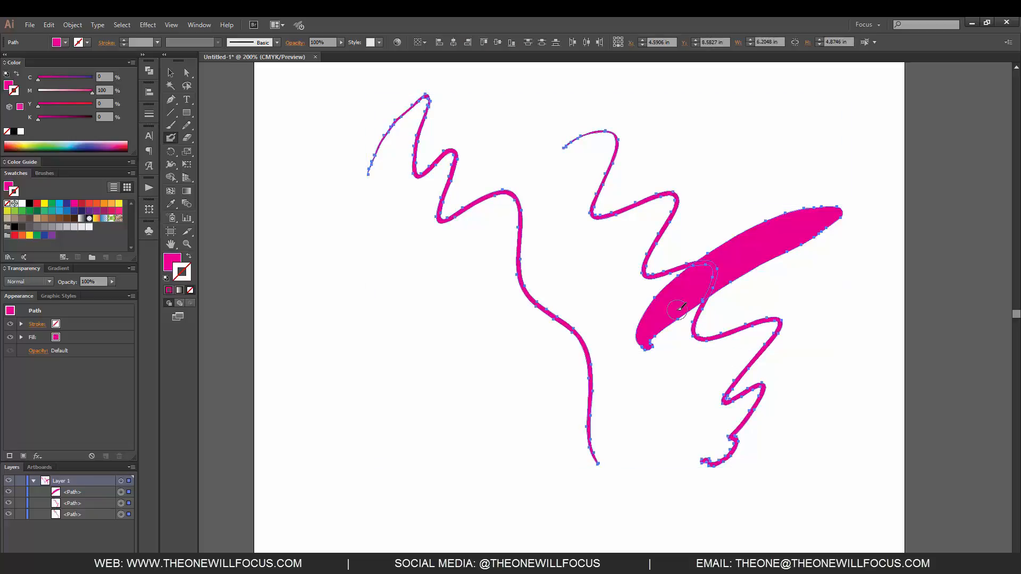
key(Delete)
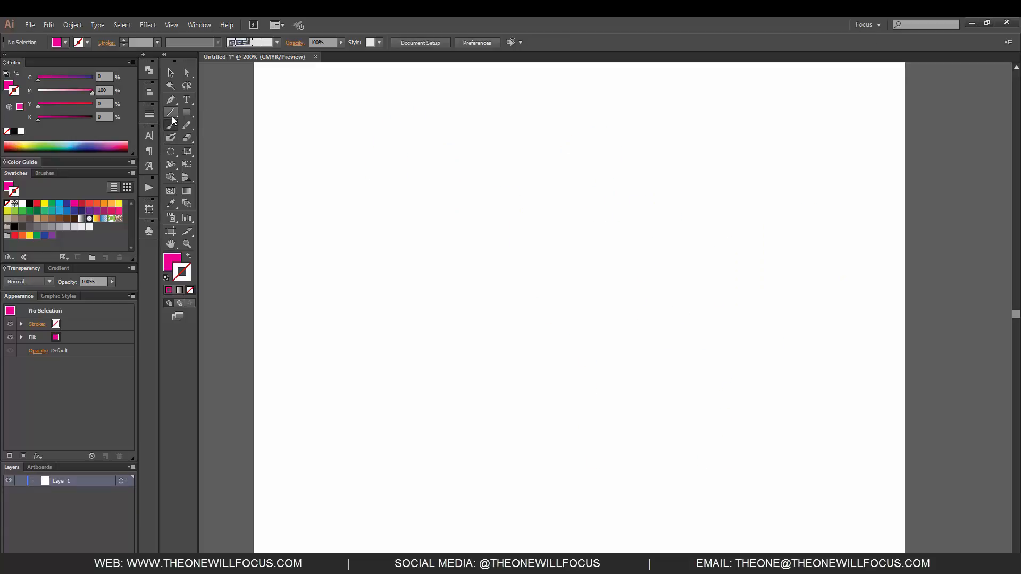
click(171, 124)
mouse_move(380, 201)
mouse_down()
mouse_move(563, 308)
mouse_move(725, 449)
mouse_move(707, 494)
mouse_up()
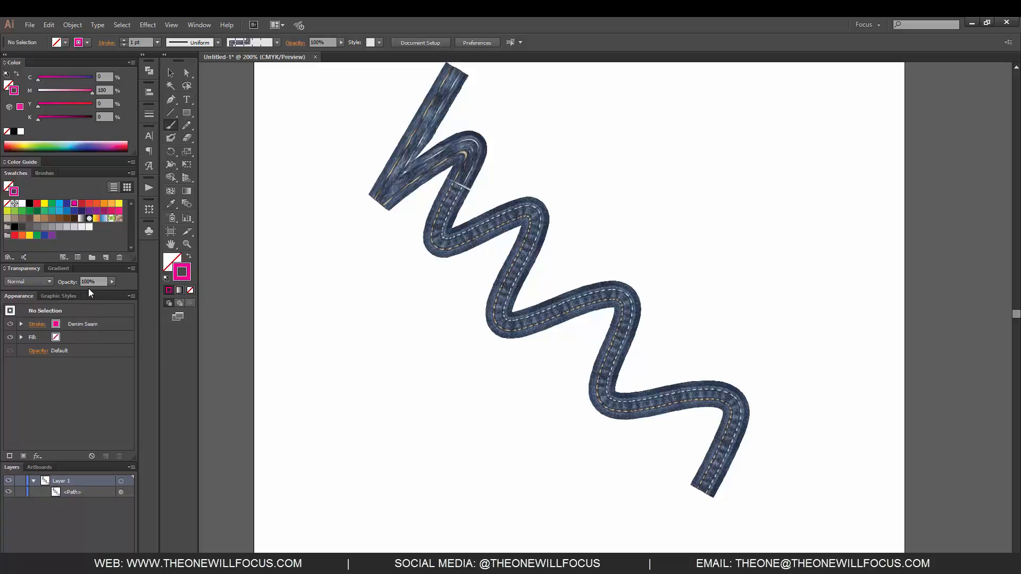
Set the stroke colour to orange (C 0, M 80, Y 95, K 0) and remove the Denim Seam stroke attribute
click(97, 204)
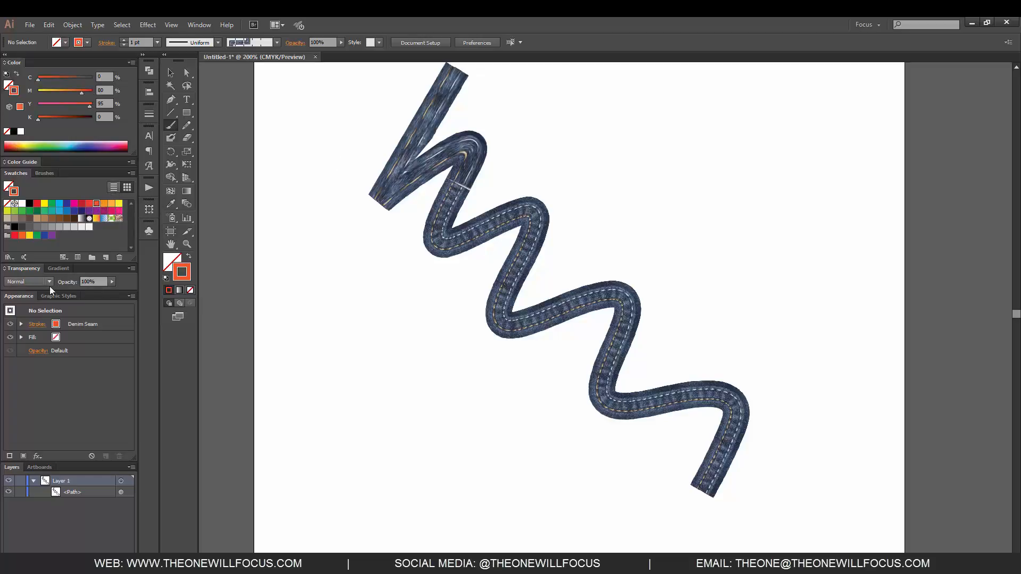
click(87, 323)
click(119, 455)
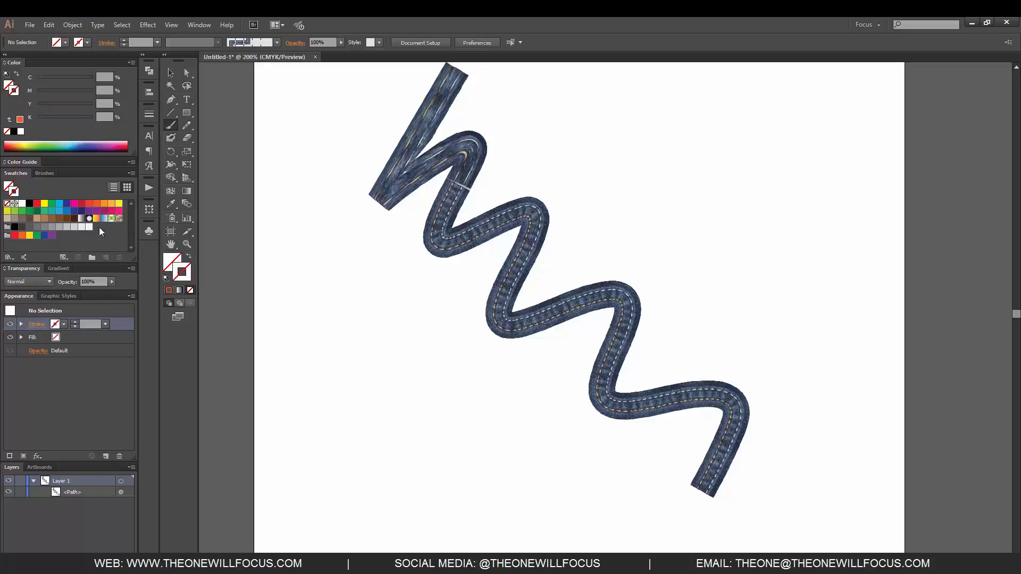
Choose the 15 pt. Round brush for the Paintbrush
click(45, 173)
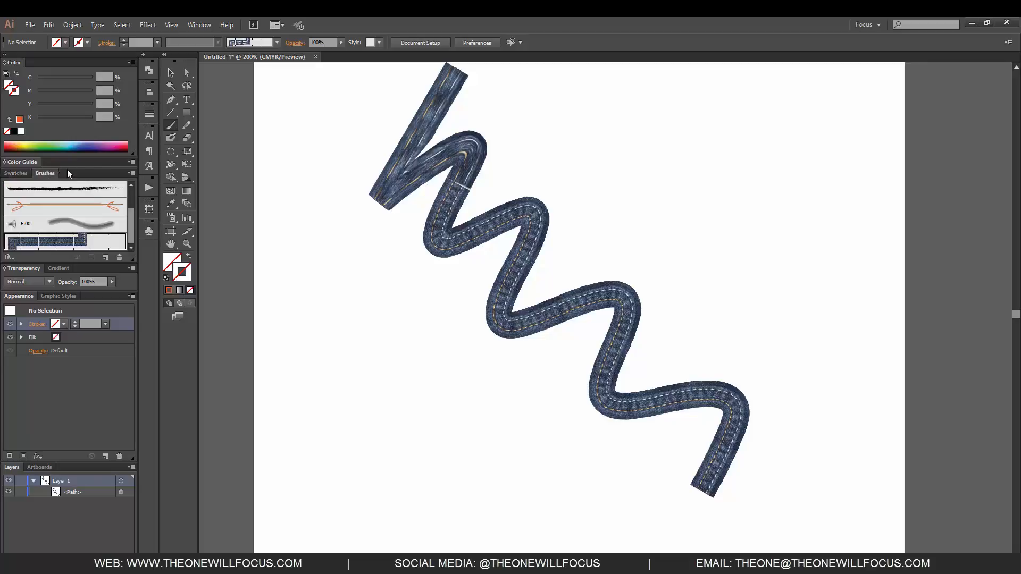
click(92, 193)
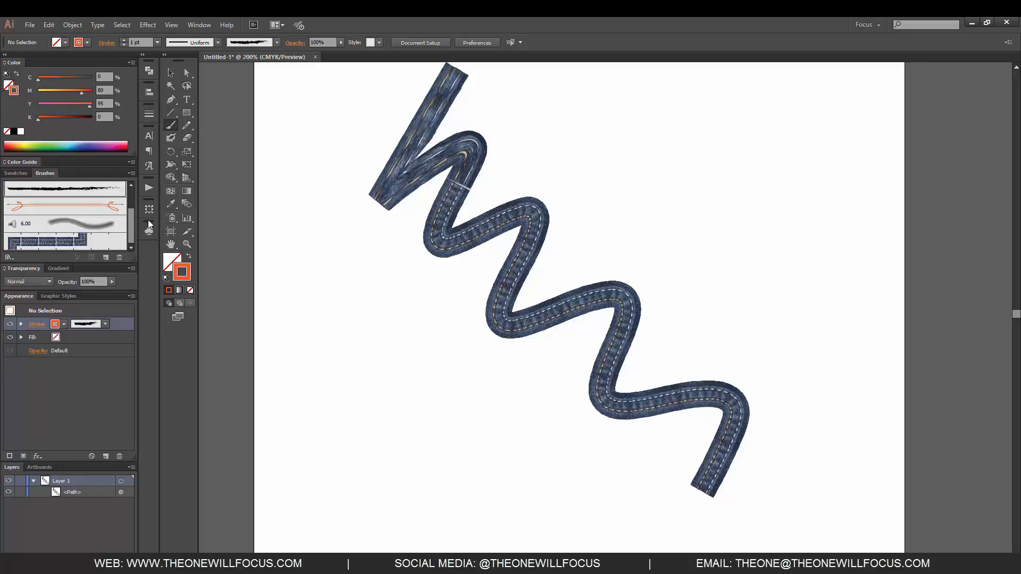
drag(131, 219, 130, 190)
click(31, 189)
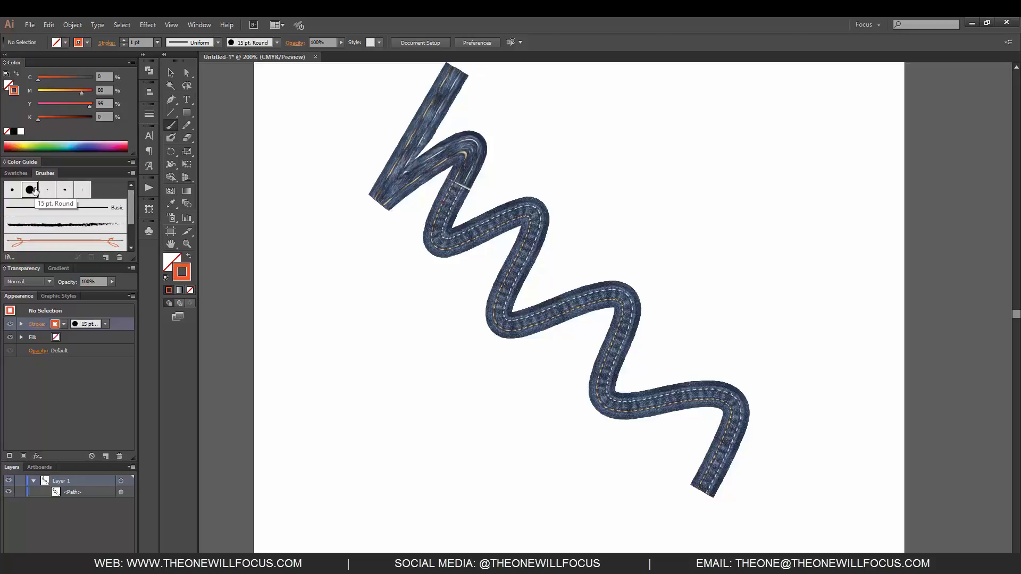
Select the denim wavy path with the Selection tool and delete it from the page
key(v)
mouse_move(797, 503)
mouse_down()
mouse_move(694, 435)
mouse_move(343, 69)
mouse_up()
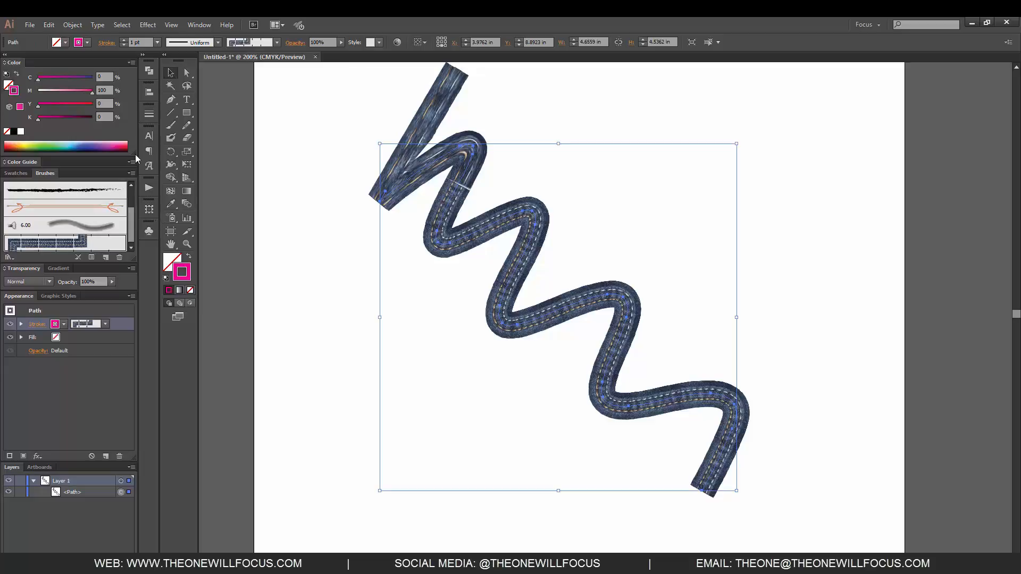
click(199, 25)
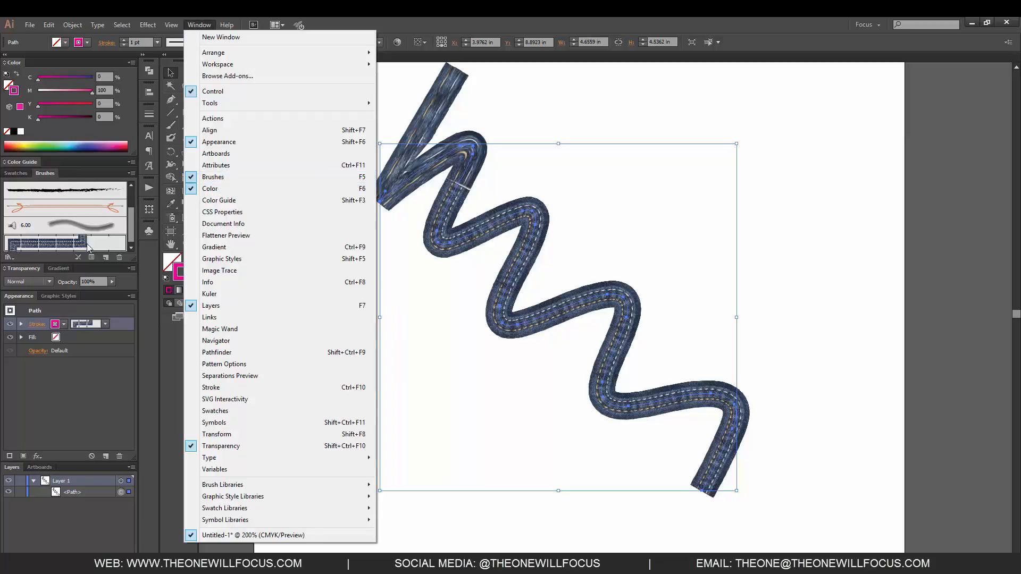
click(767, 210)
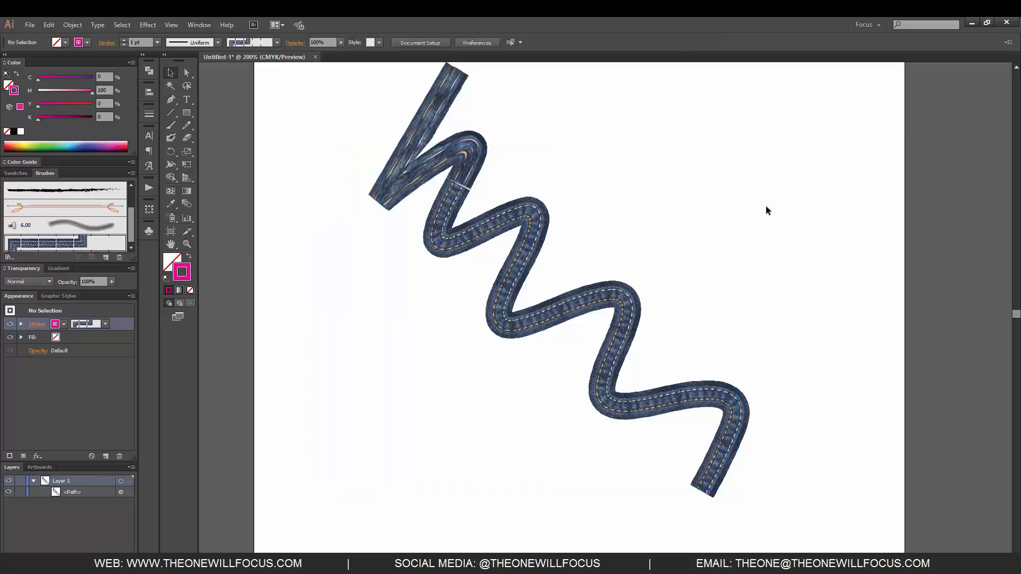
drag(800, 492, 337, 116)
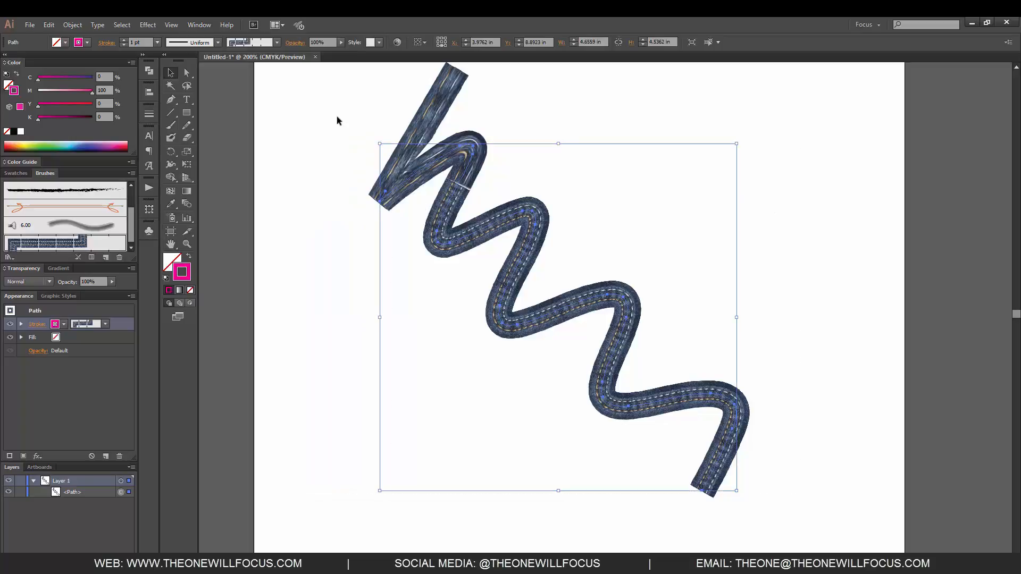
key(Delete)
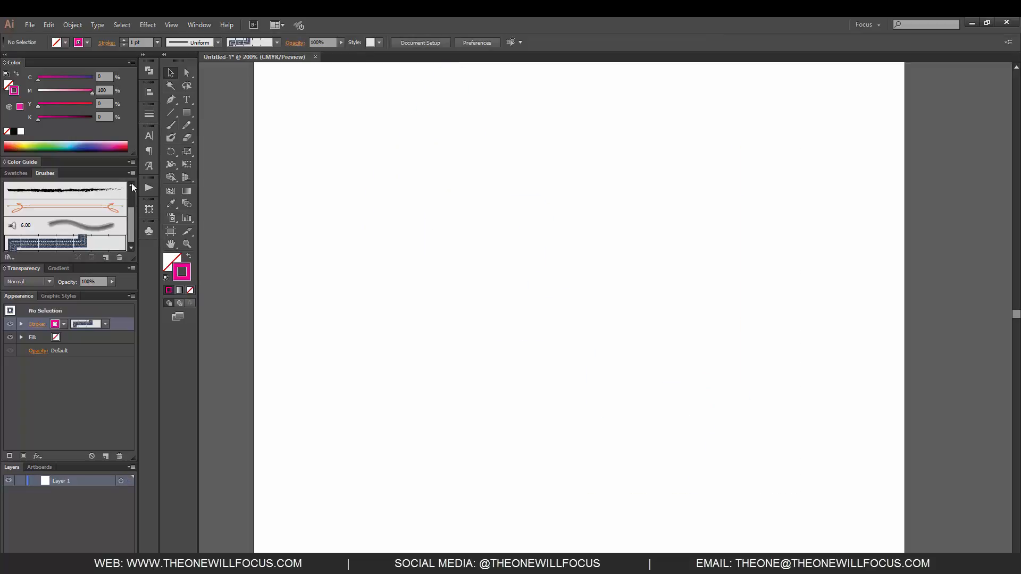
Draw two wavy Paintbrush strokes, one with the 15 pt. Round brush and one to its right with Charcoal - Feather
scroll(129, 203, up, 3)
click(31, 191)
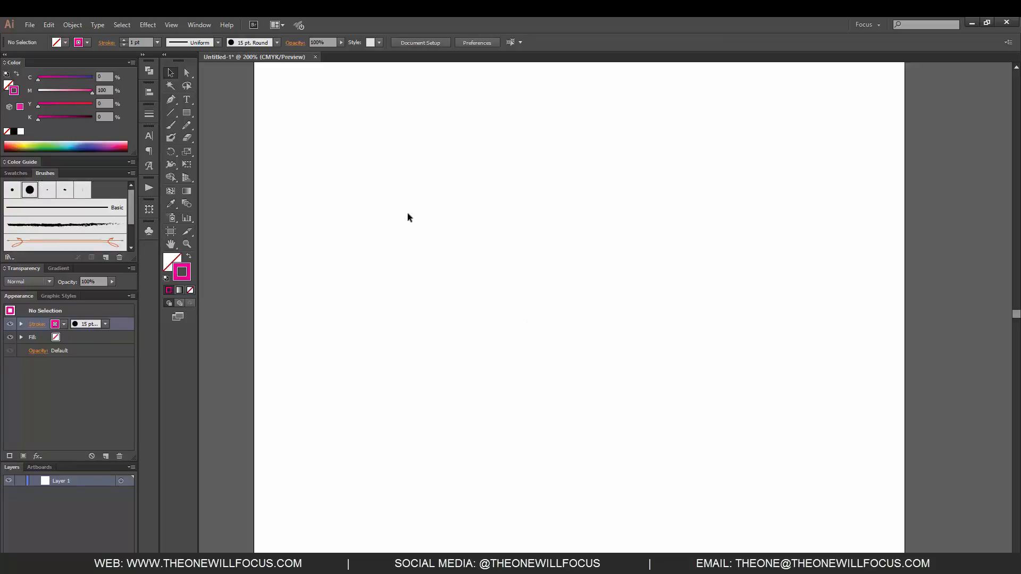
key(b)
mouse_move(343, 242)
mouse_down()
mouse_move(397, 171)
mouse_move(499, 279)
mouse_move(697, 407)
mouse_up()
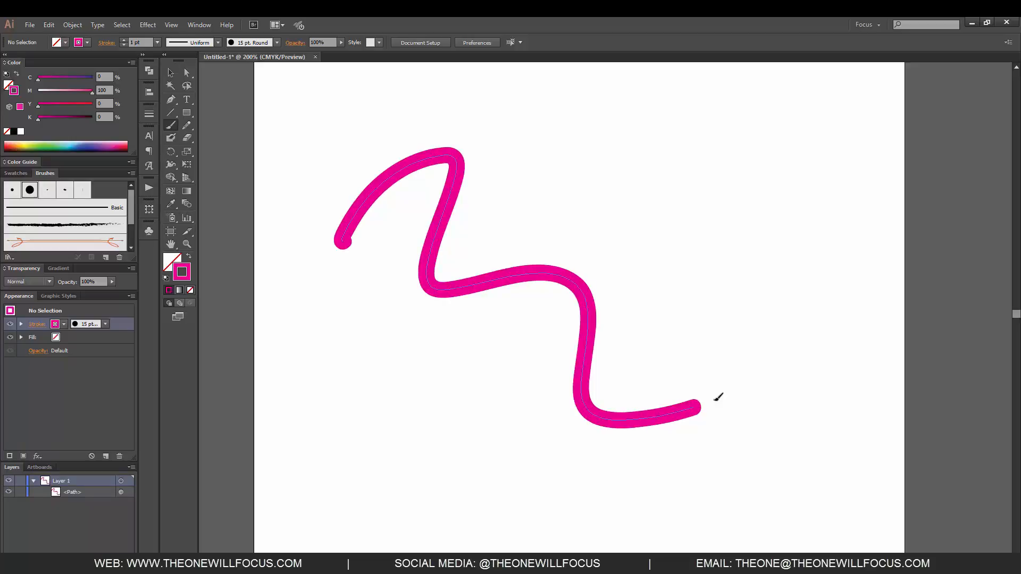
click(83, 223)
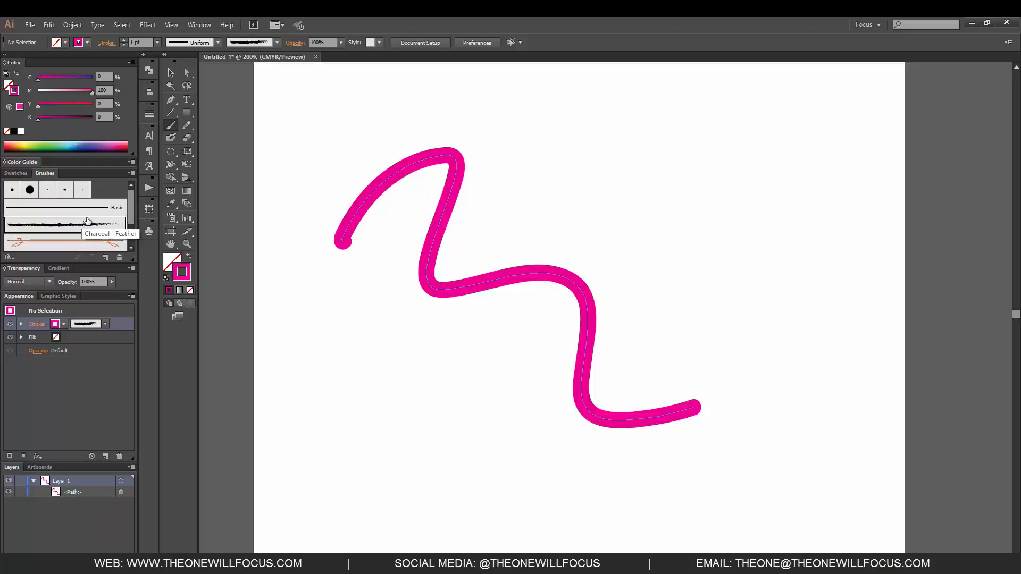
mouse_move(549, 140)
mouse_down()
mouse_move(566, 130)
mouse_move(707, 222)
mouse_move(798, 374)
mouse_up()
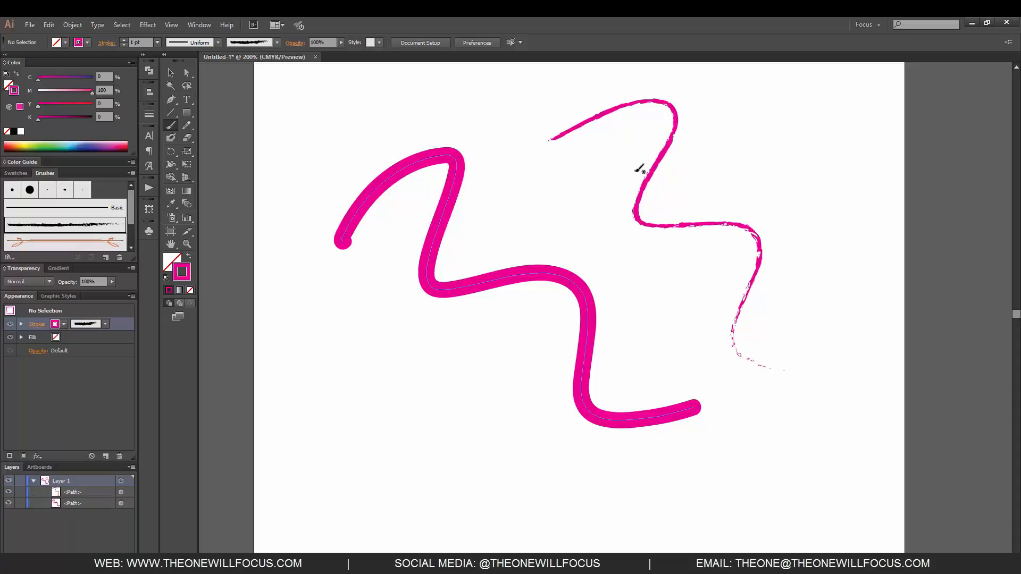
Open the Bristle Brush Library
click(132, 173)
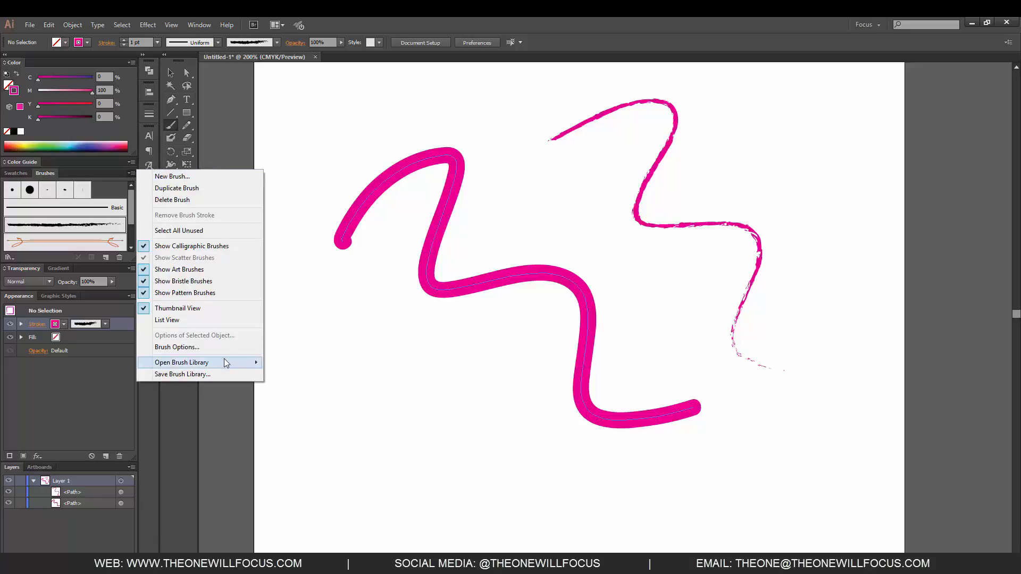
mouse_move(237, 365)
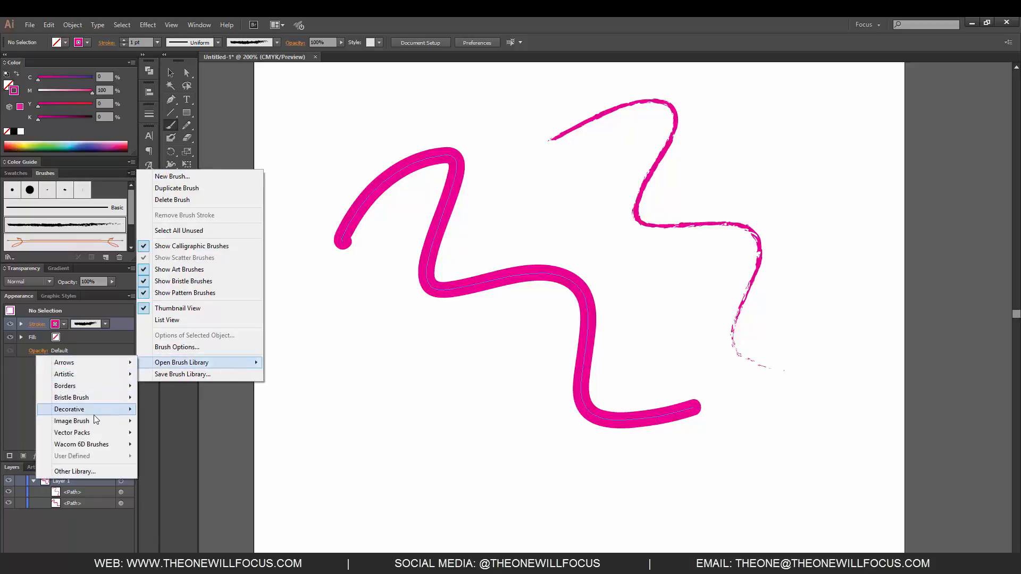
mouse_move(94, 397)
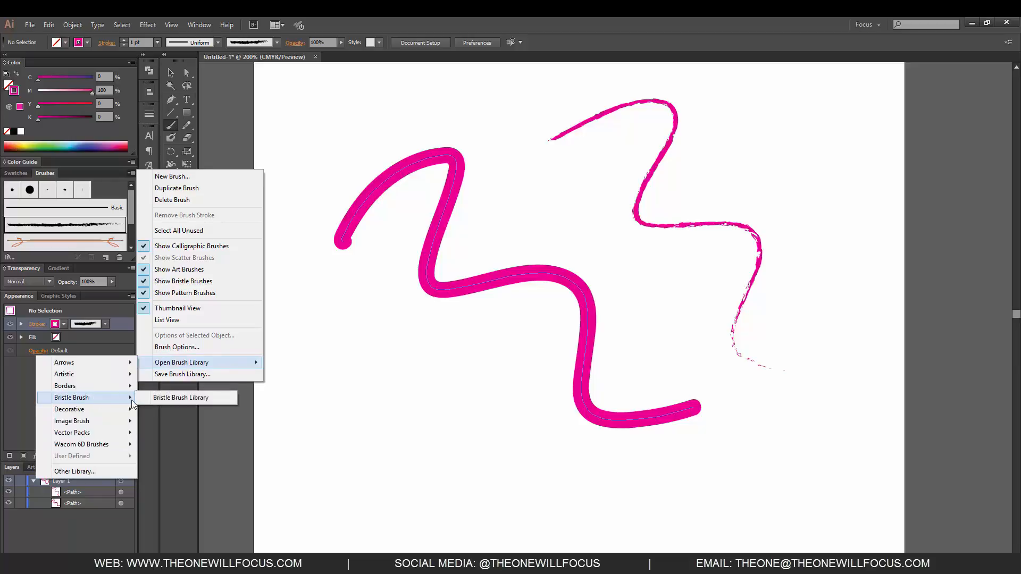
click(162, 400)
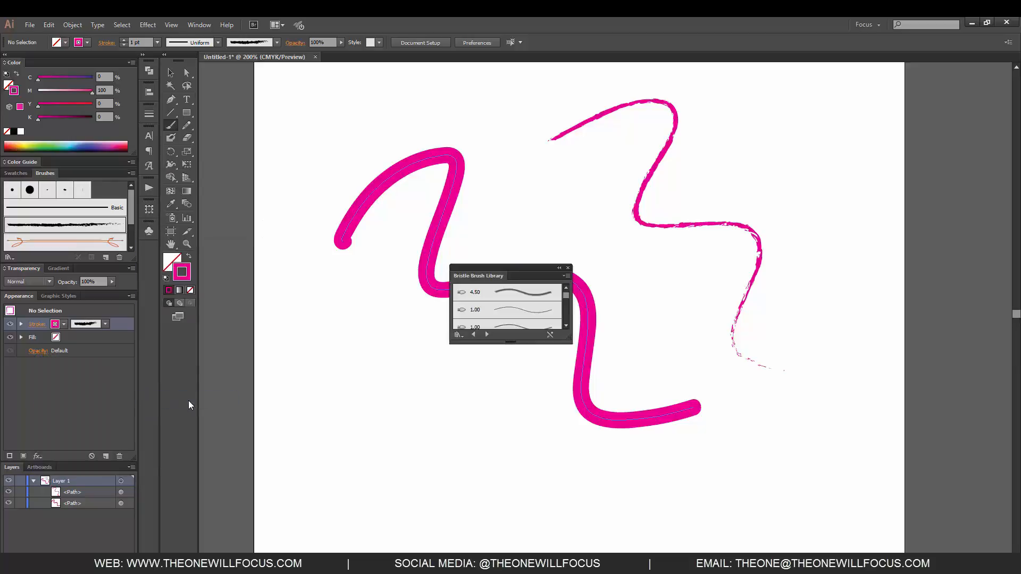
Draw another wavy Charcoal - Feather stroke on the right, and a zigzag at the lower left with the 4.50 bristle brush
click(532, 293)
mouse_move(607, 260)
mouse_down()
mouse_move(666, 302)
mouse_move(729, 413)
mouse_move(821, 493)
mouse_up()
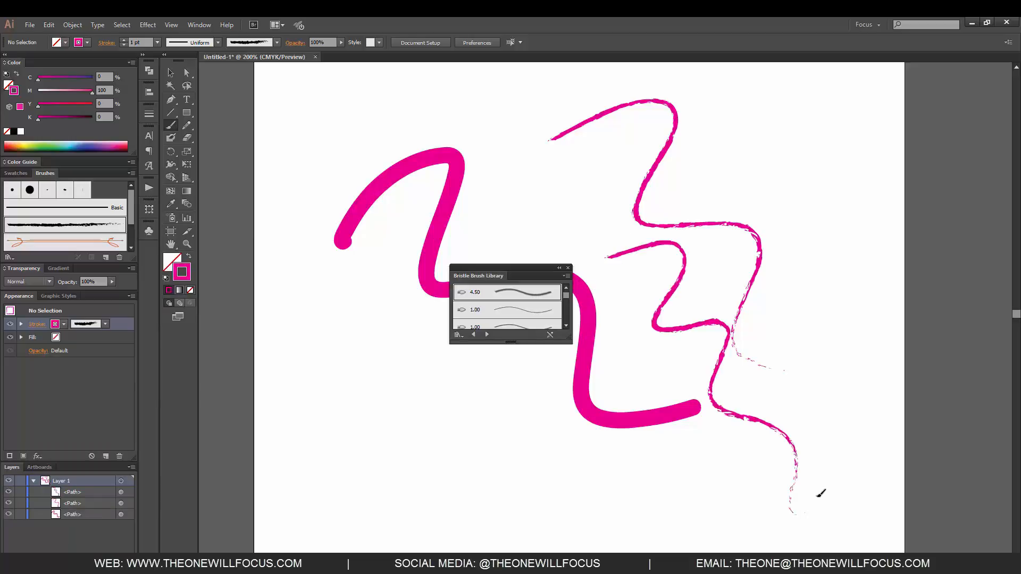
click(521, 293)
mouse_move(404, 409)
mouse_down()
mouse_move(467, 417)
mouse_move(579, 480)
mouse_up()
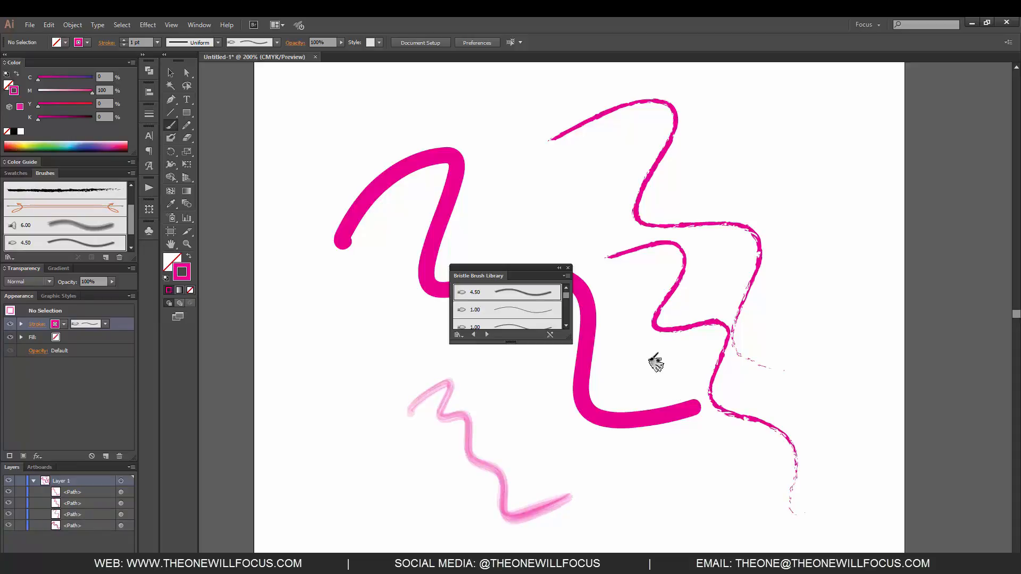
Reshape the bristle zigzag by pulling one of its upper anchor points far to the right with the Direct Selection tool
key(v)
key(a)
click(461, 414)
drag(462, 422, 562, 399)
click(627, 455)
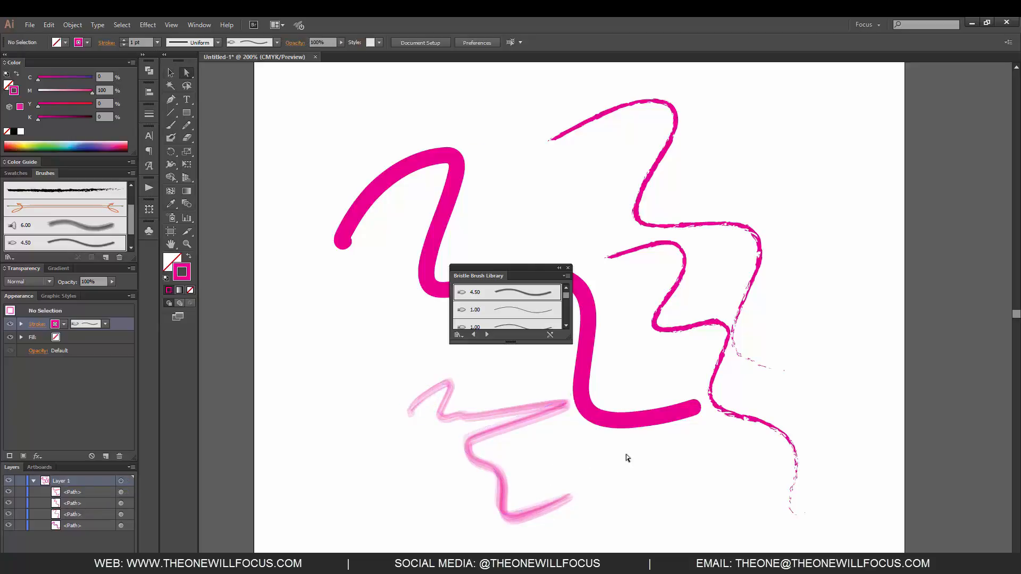
Expand the appearance of the bristle zigzag and the thick round stroke together, and deselect them
key(v)
mouse_move(618, 532)
mouse_down()
mouse_move(508, 492)
mouse_move(422, 406)
mouse_up()
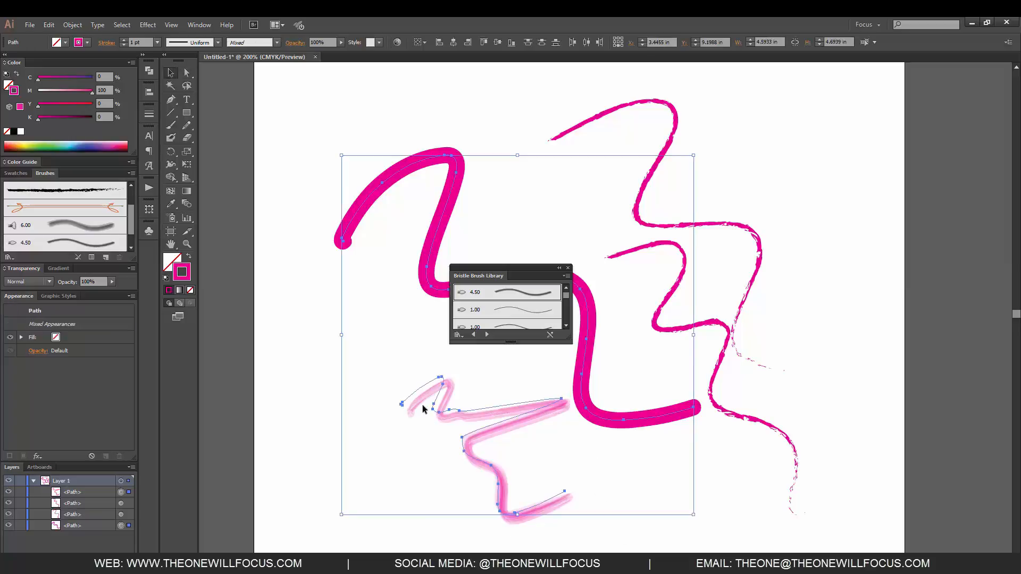
click(72, 25)
click(132, 148)
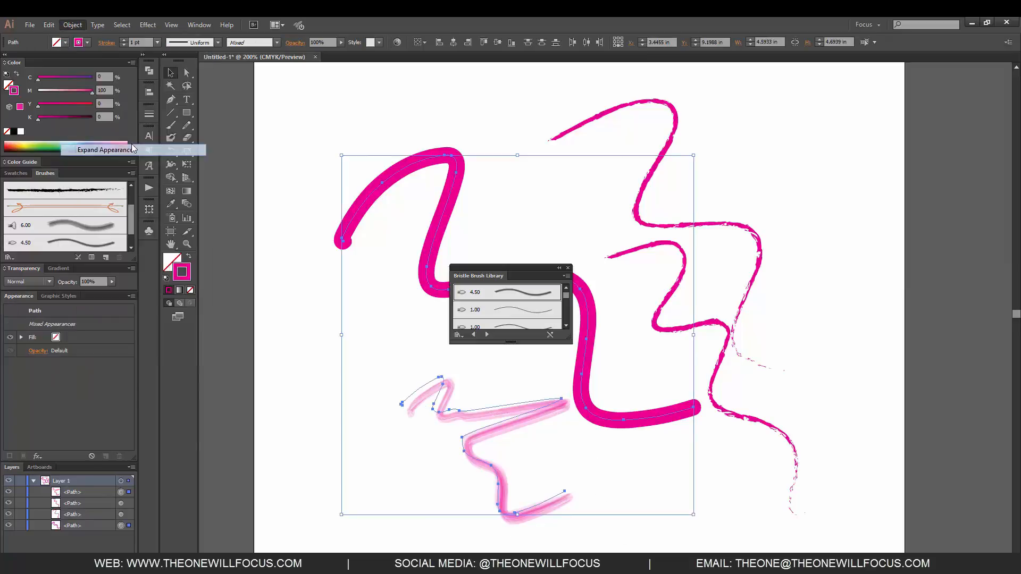
click(577, 477)
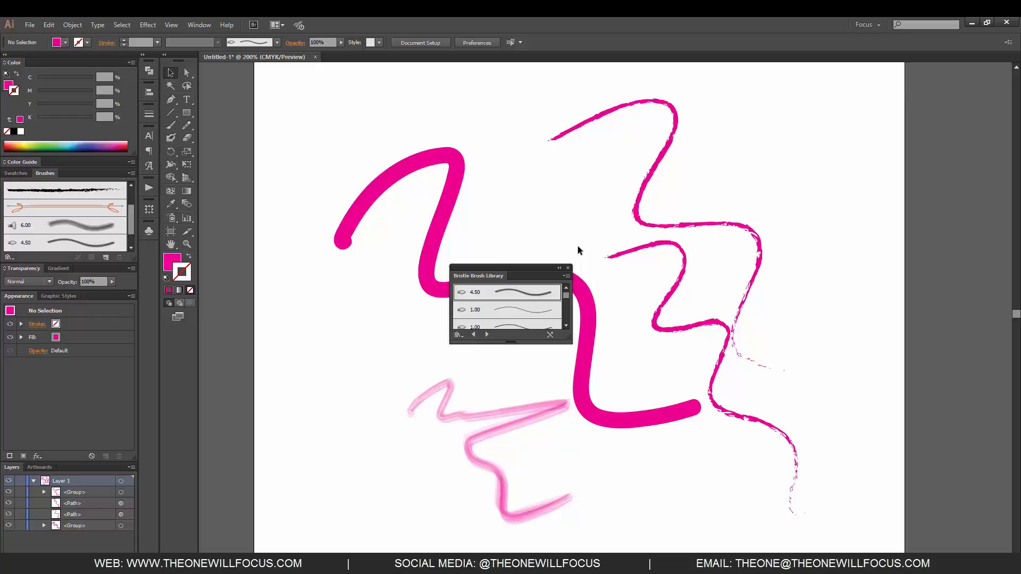
Open the Paintbrush Tool Options and place the dialog beside the Bristle Brush Library
double_click(170, 124)
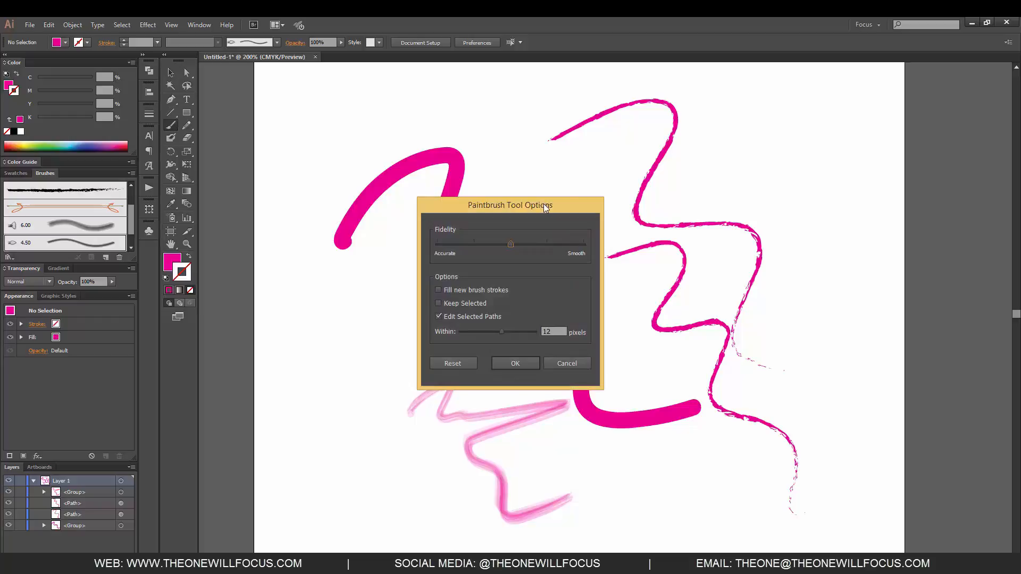
mouse_move(543, 203)
mouse_down()
mouse_move(932, 136)
mouse_move(847, 160)
mouse_up()
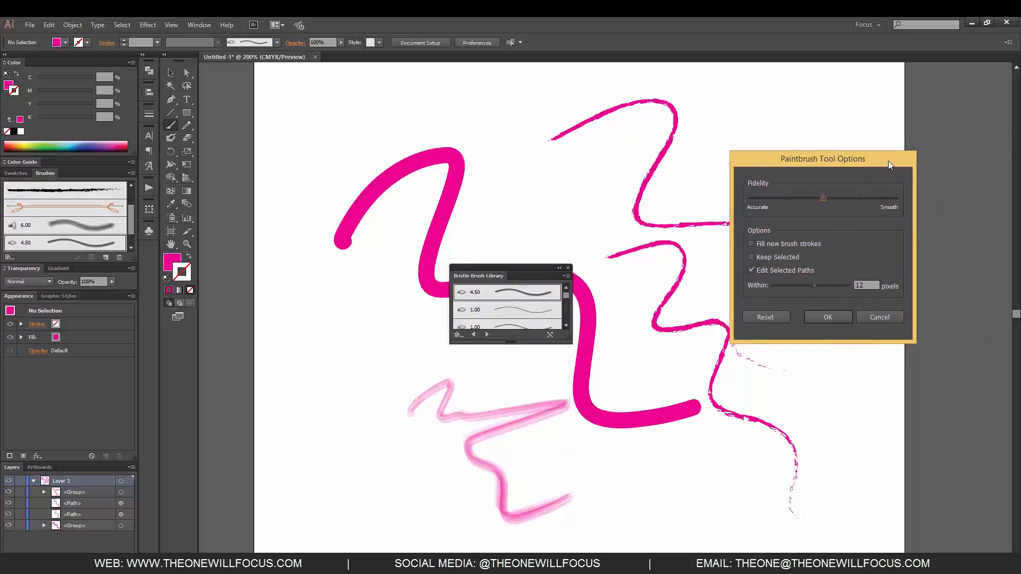
drag(855, 161, 793, 167)
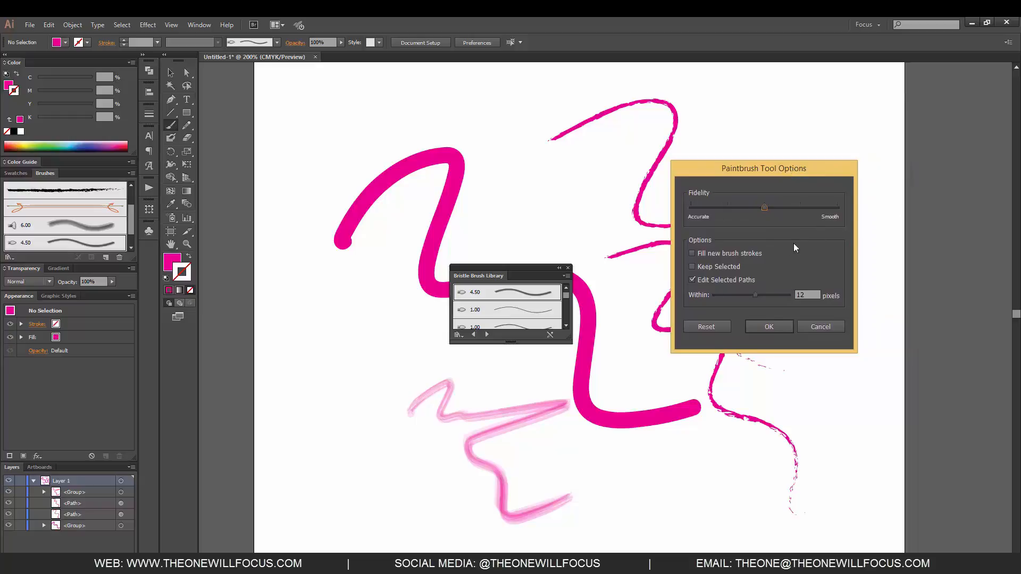